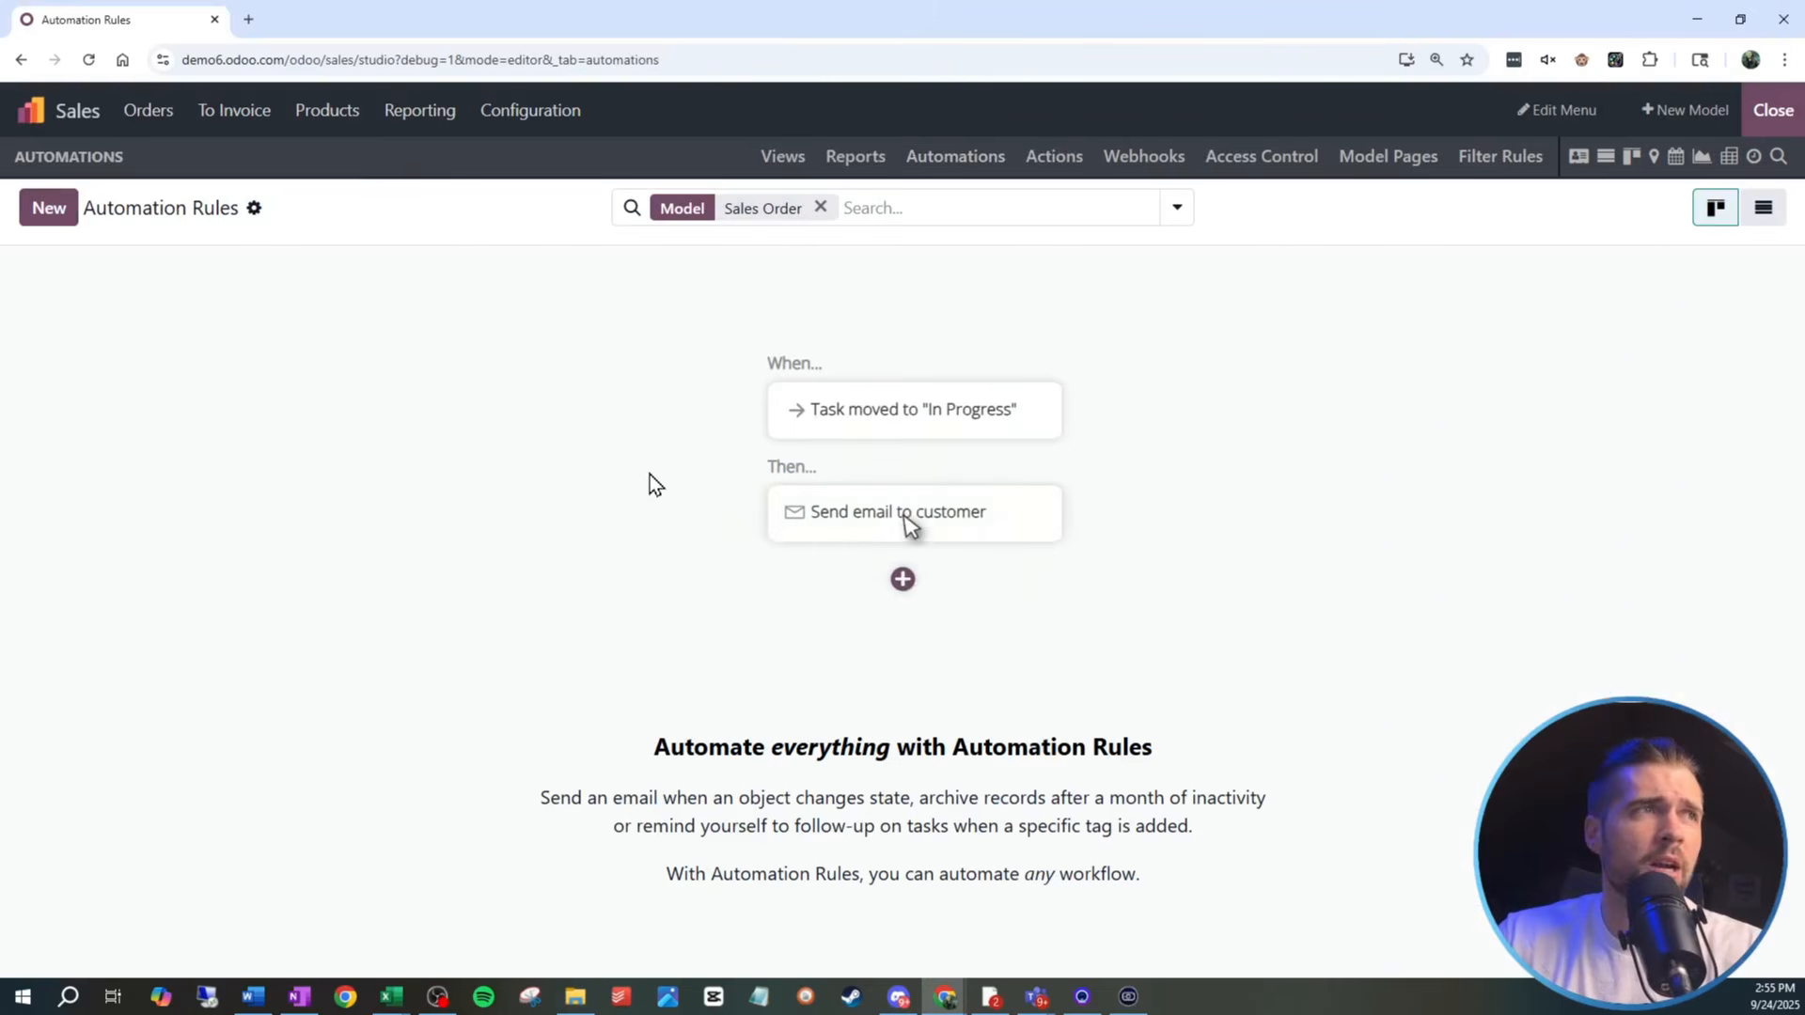
Create a new automation rule for the Sales Order model named "Call the Genie".
{"action": "left_click", "coordinate": [52, 219]}
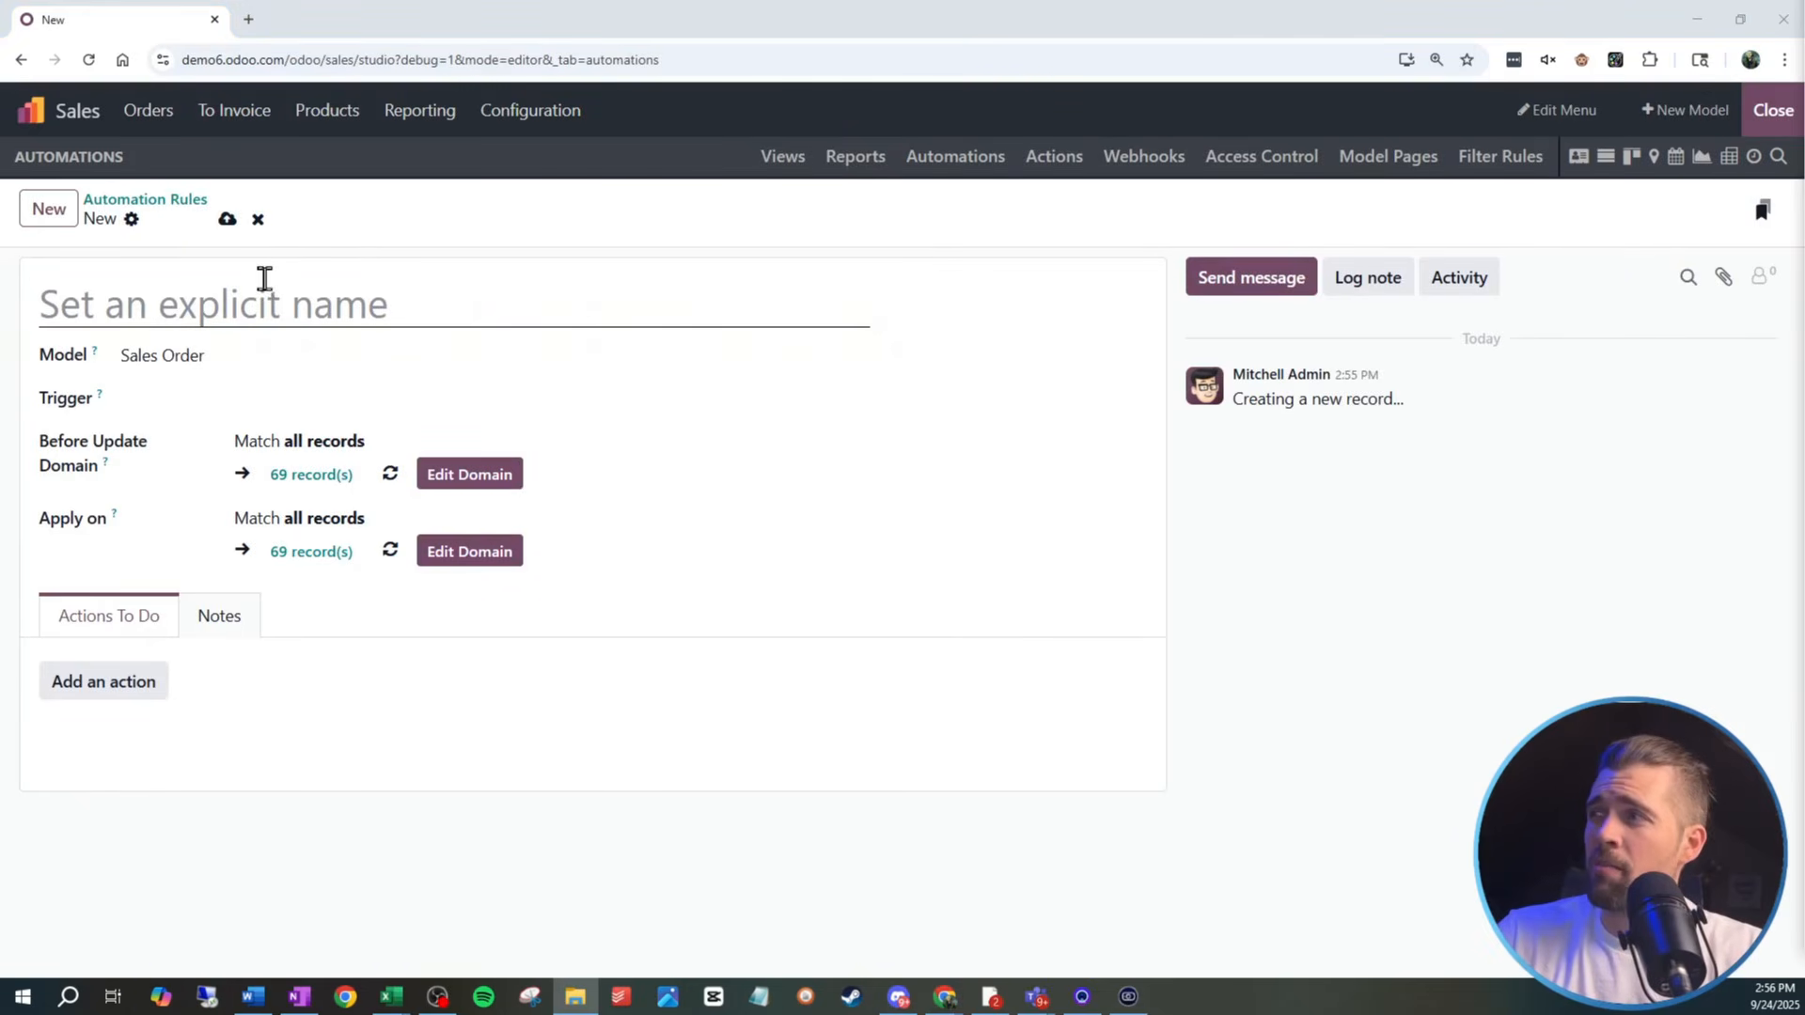
{"action": "left_click", "coordinate": [263, 292]}
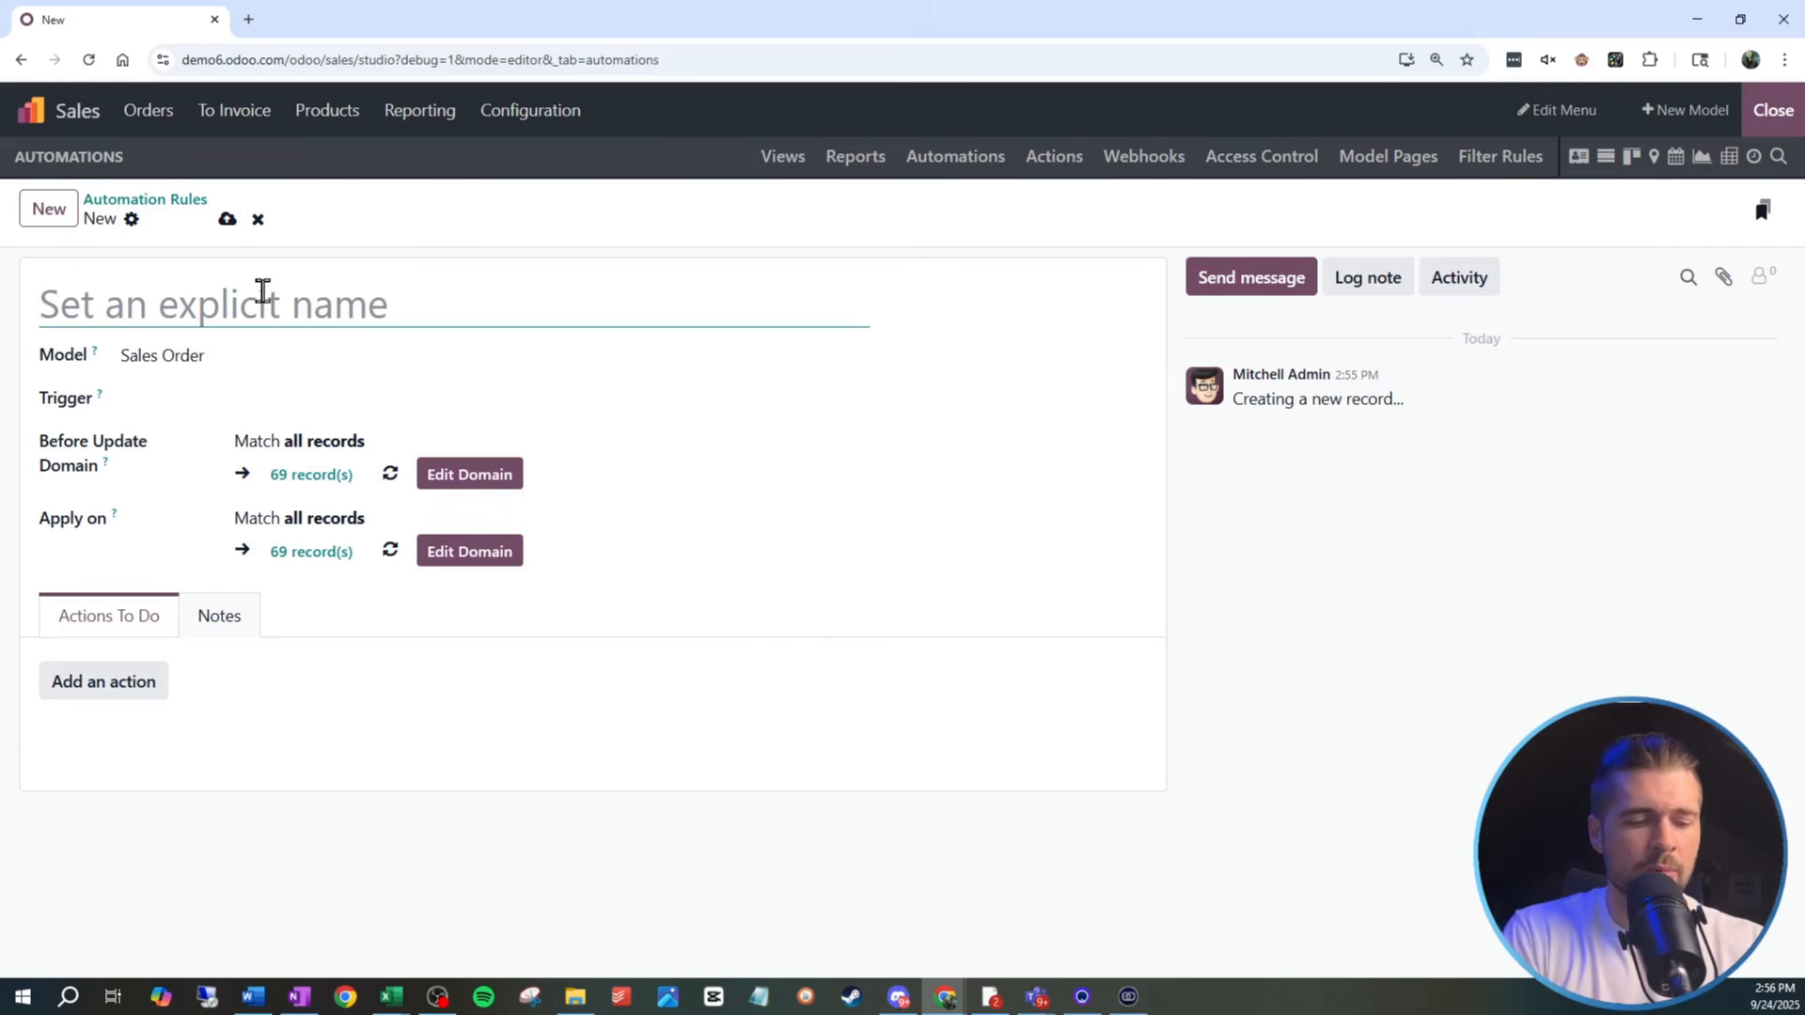
{"action": "type", "text": "Call the Genie"}
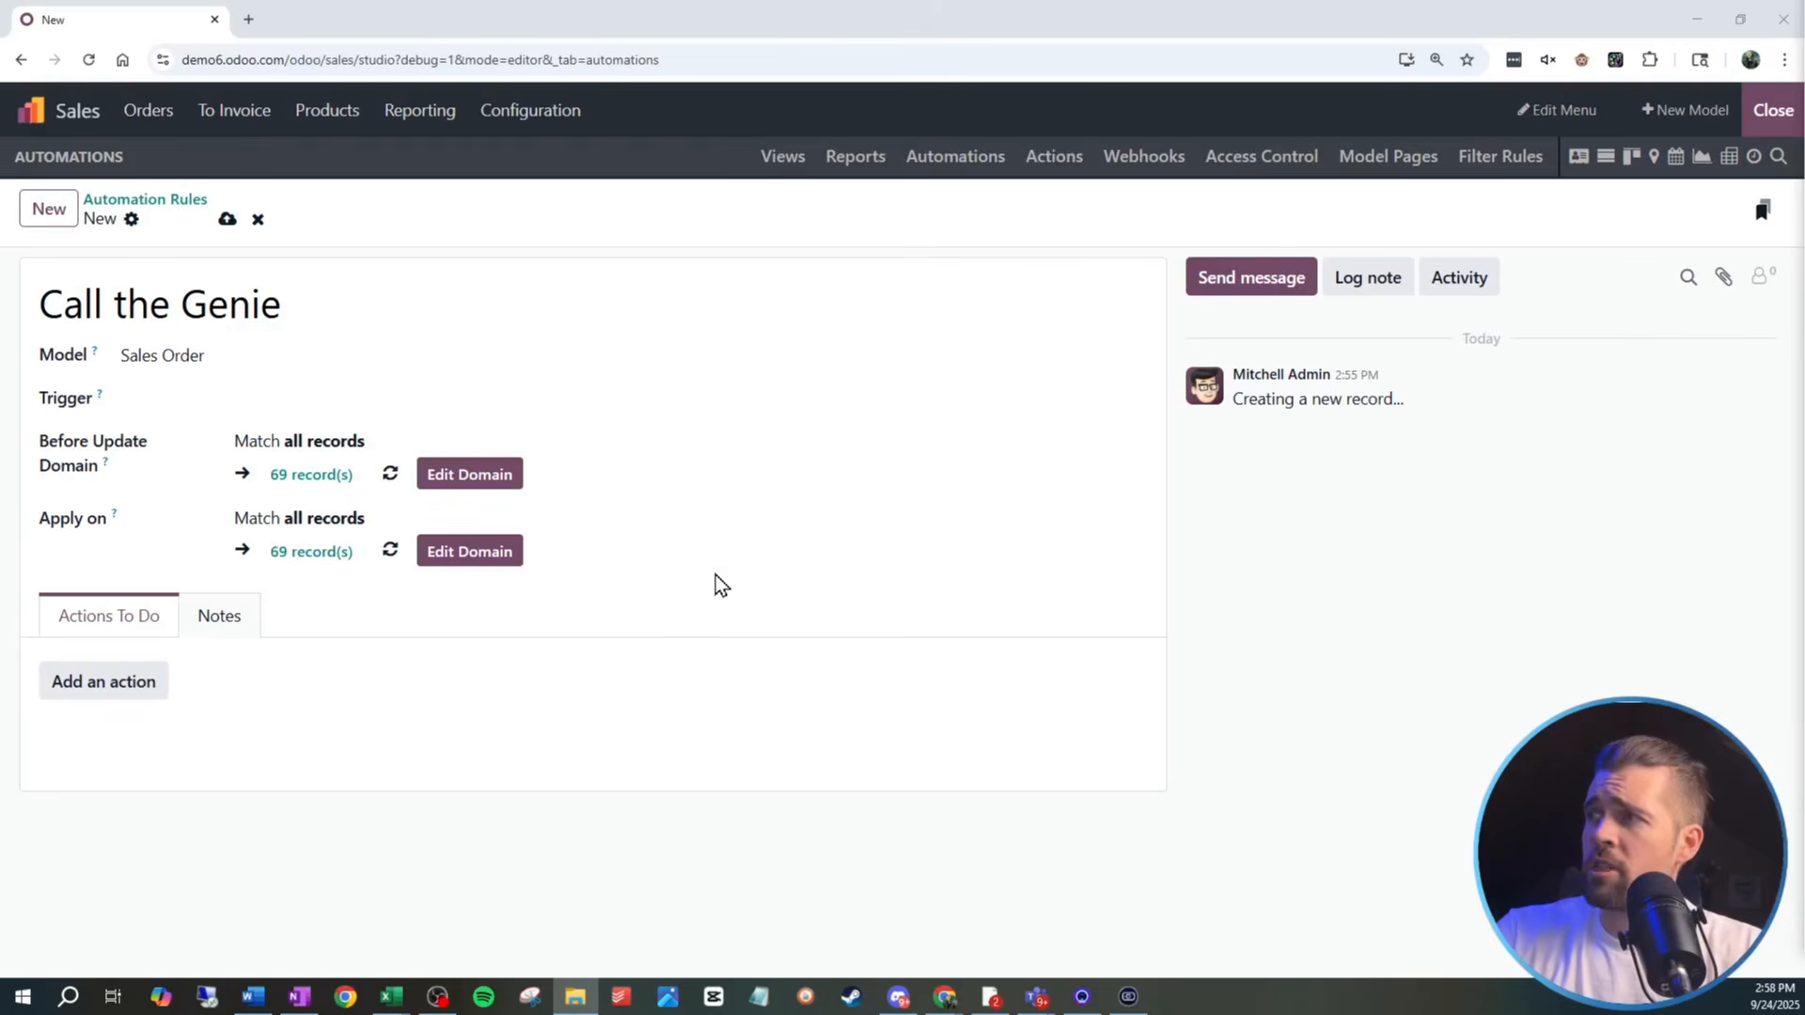
Set the rule's trigger to On create and edit.
{"action": "left_click", "coordinate": [400, 401]}
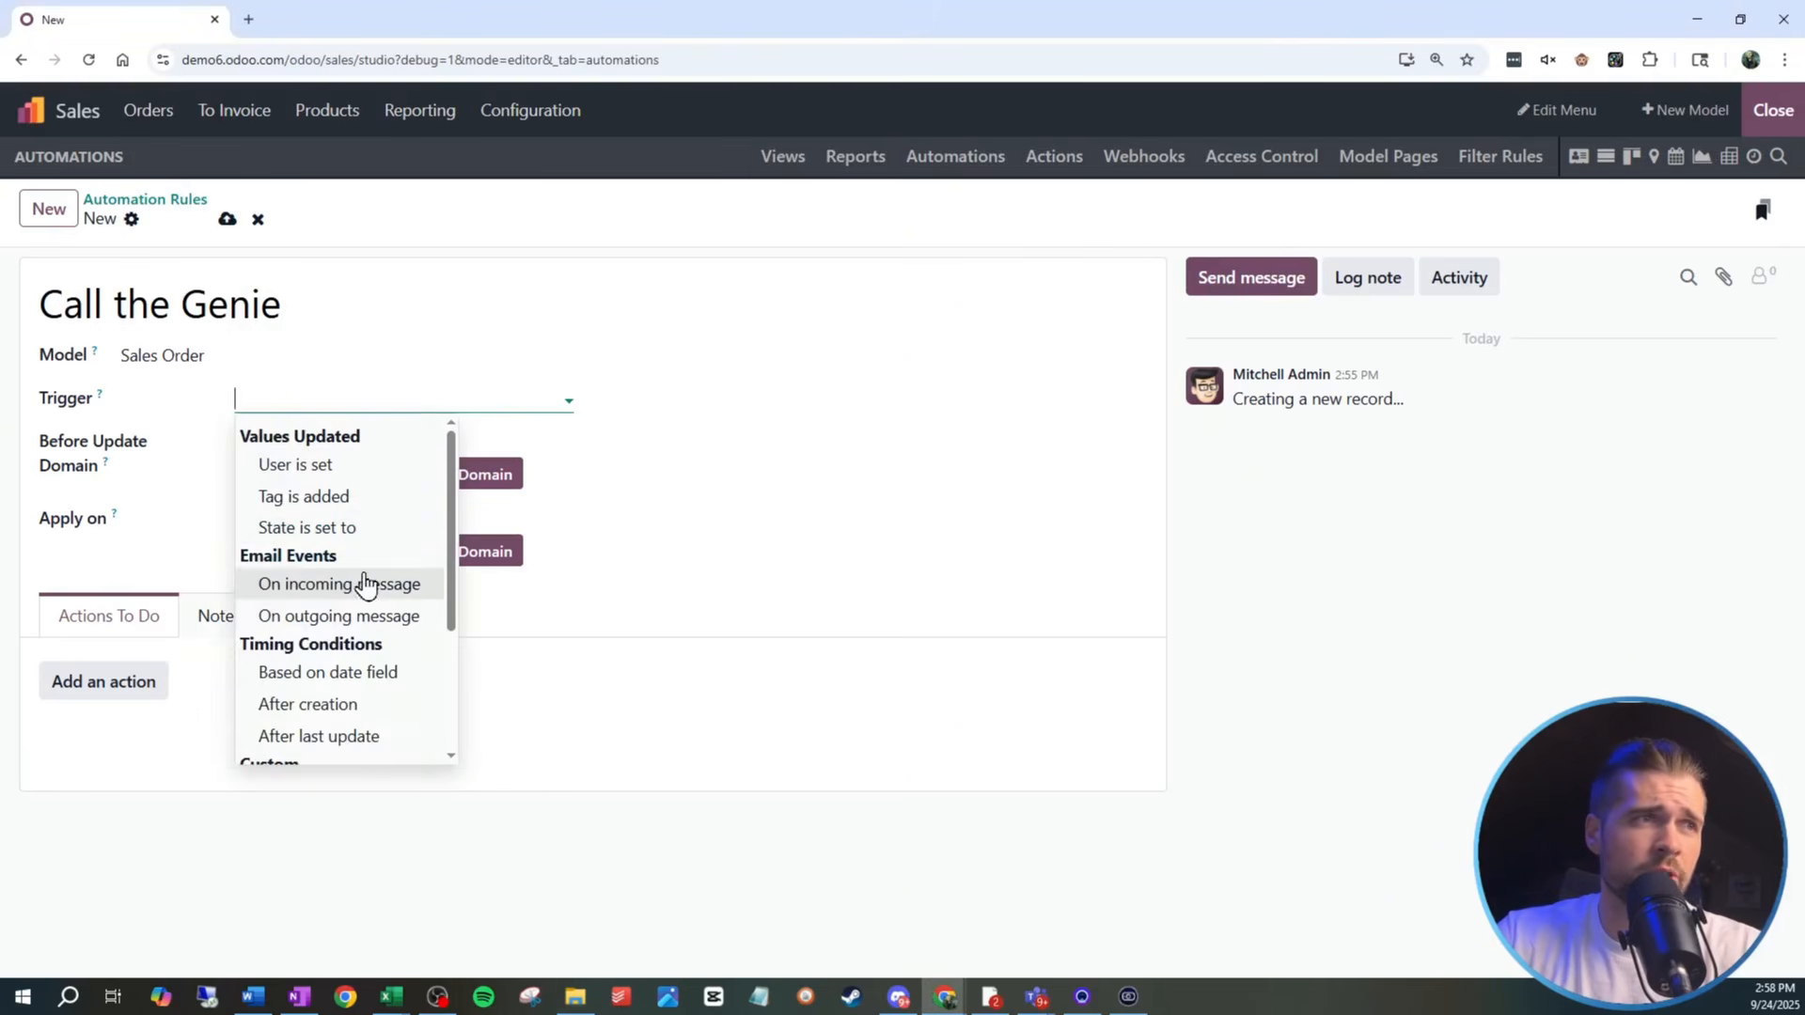
{"action": "scroll", "coordinate": [364, 582], "scroll_direction": "down", "scroll_amount": 3}
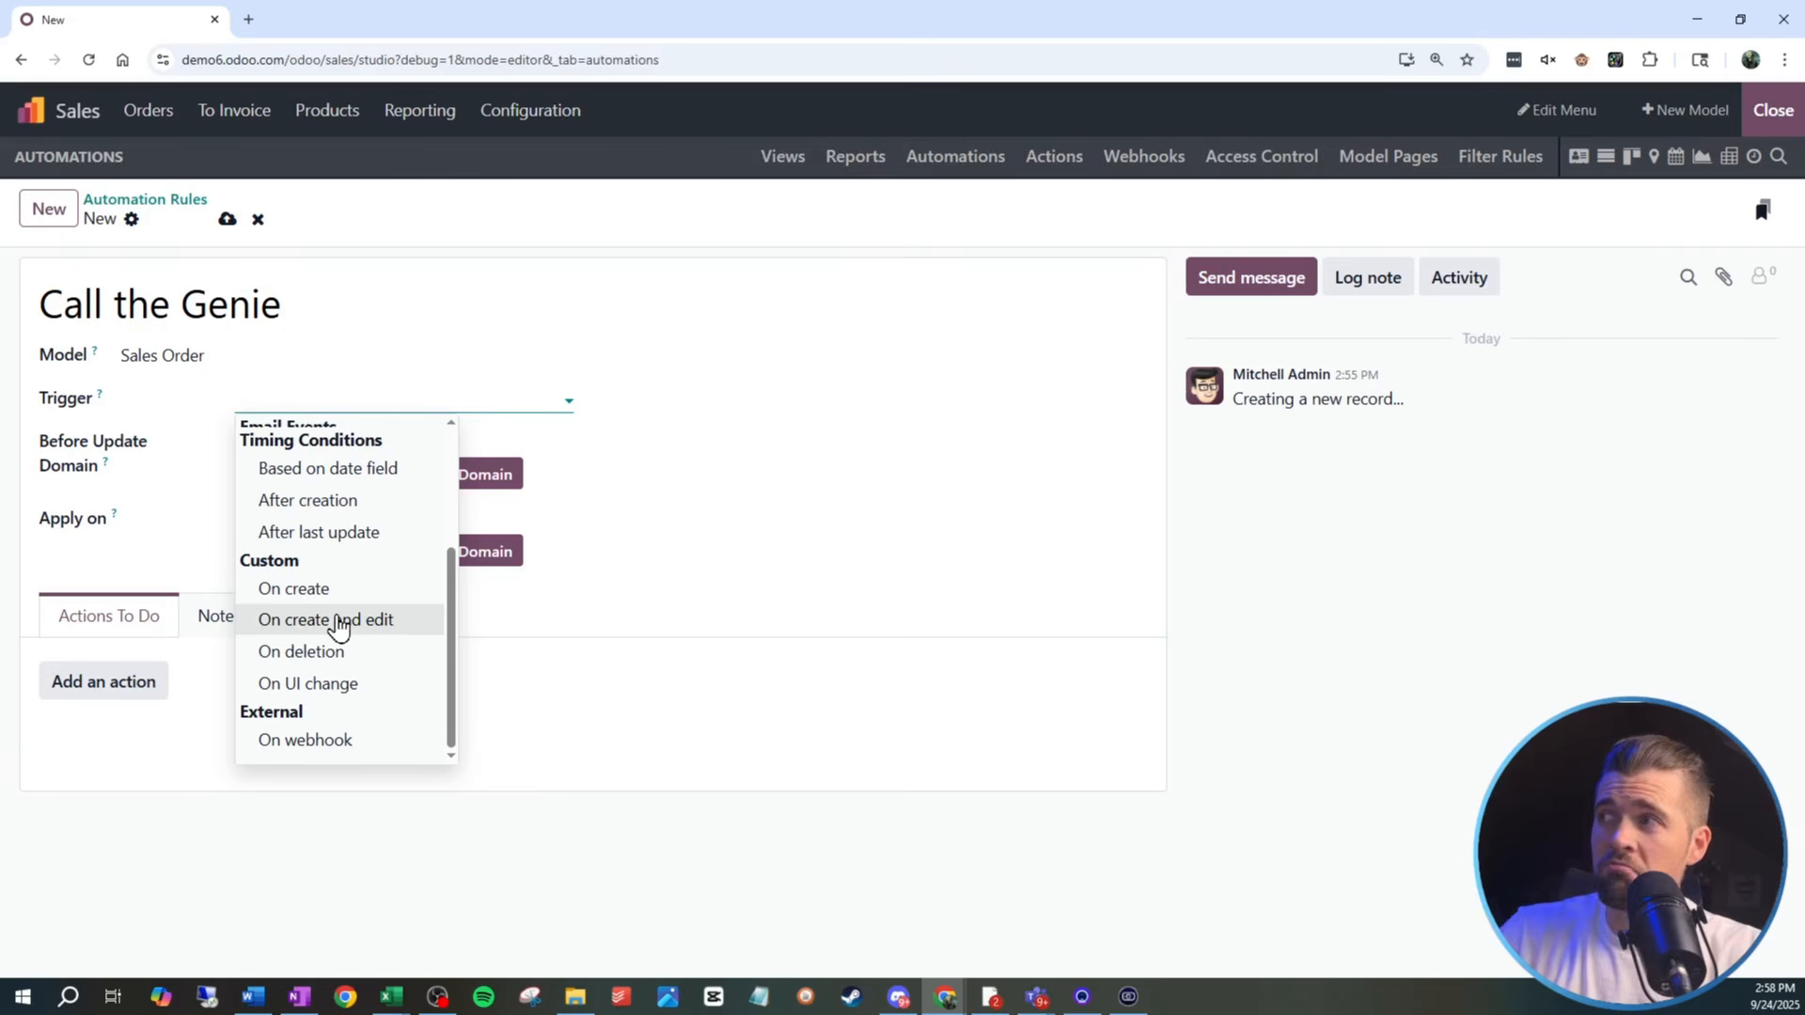
{"action": "left_click", "coordinate": [338, 627]}
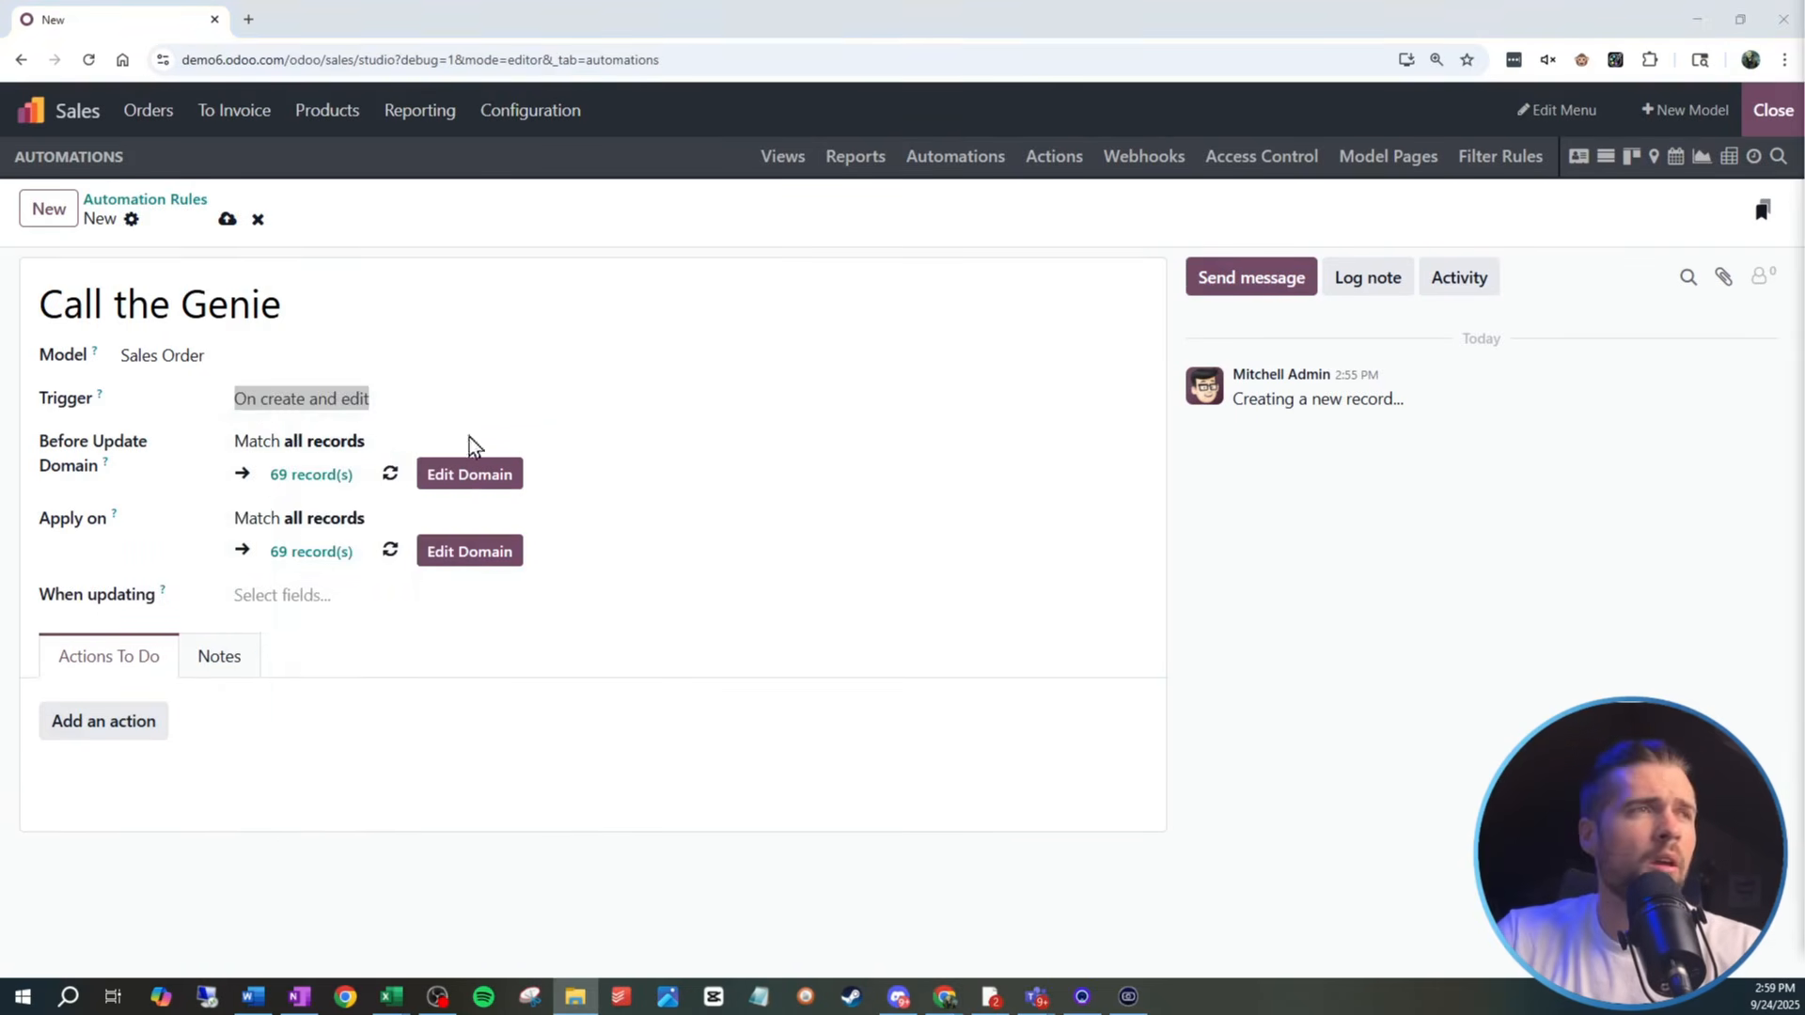
{"action": "left_click", "coordinate": [419, 391]}
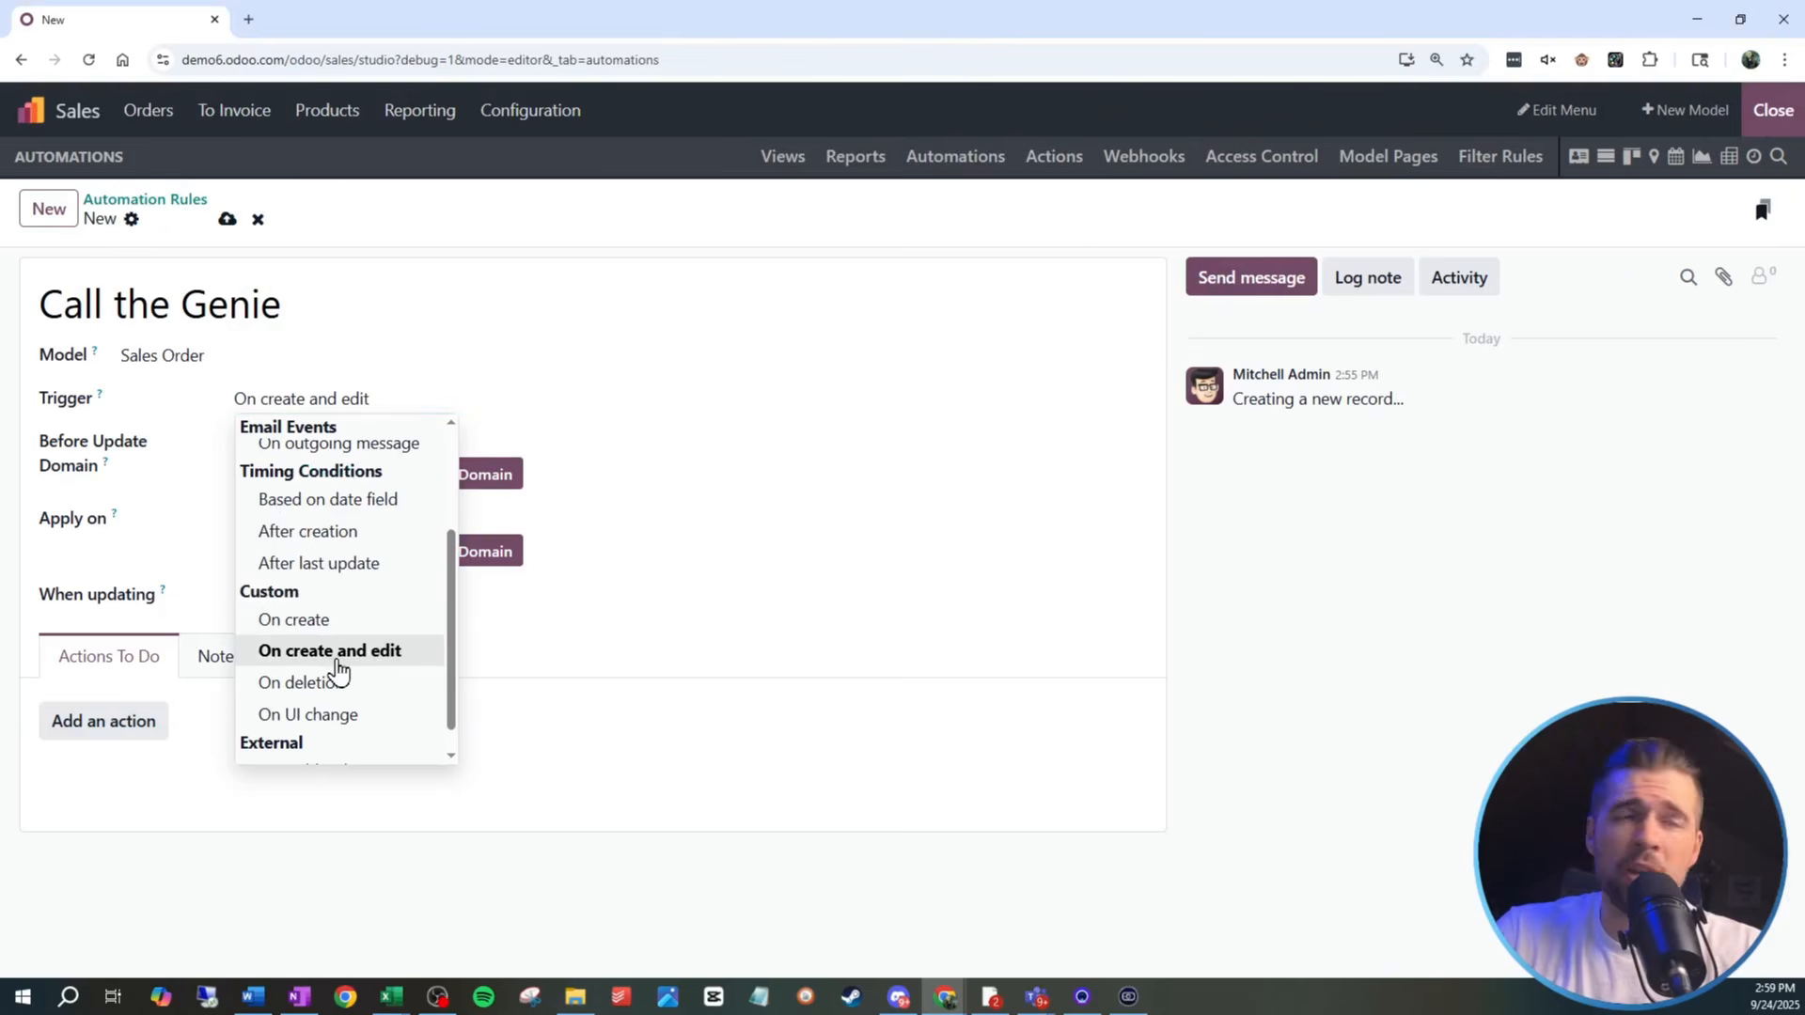
{"action": "left_click", "coordinate": [338, 661]}
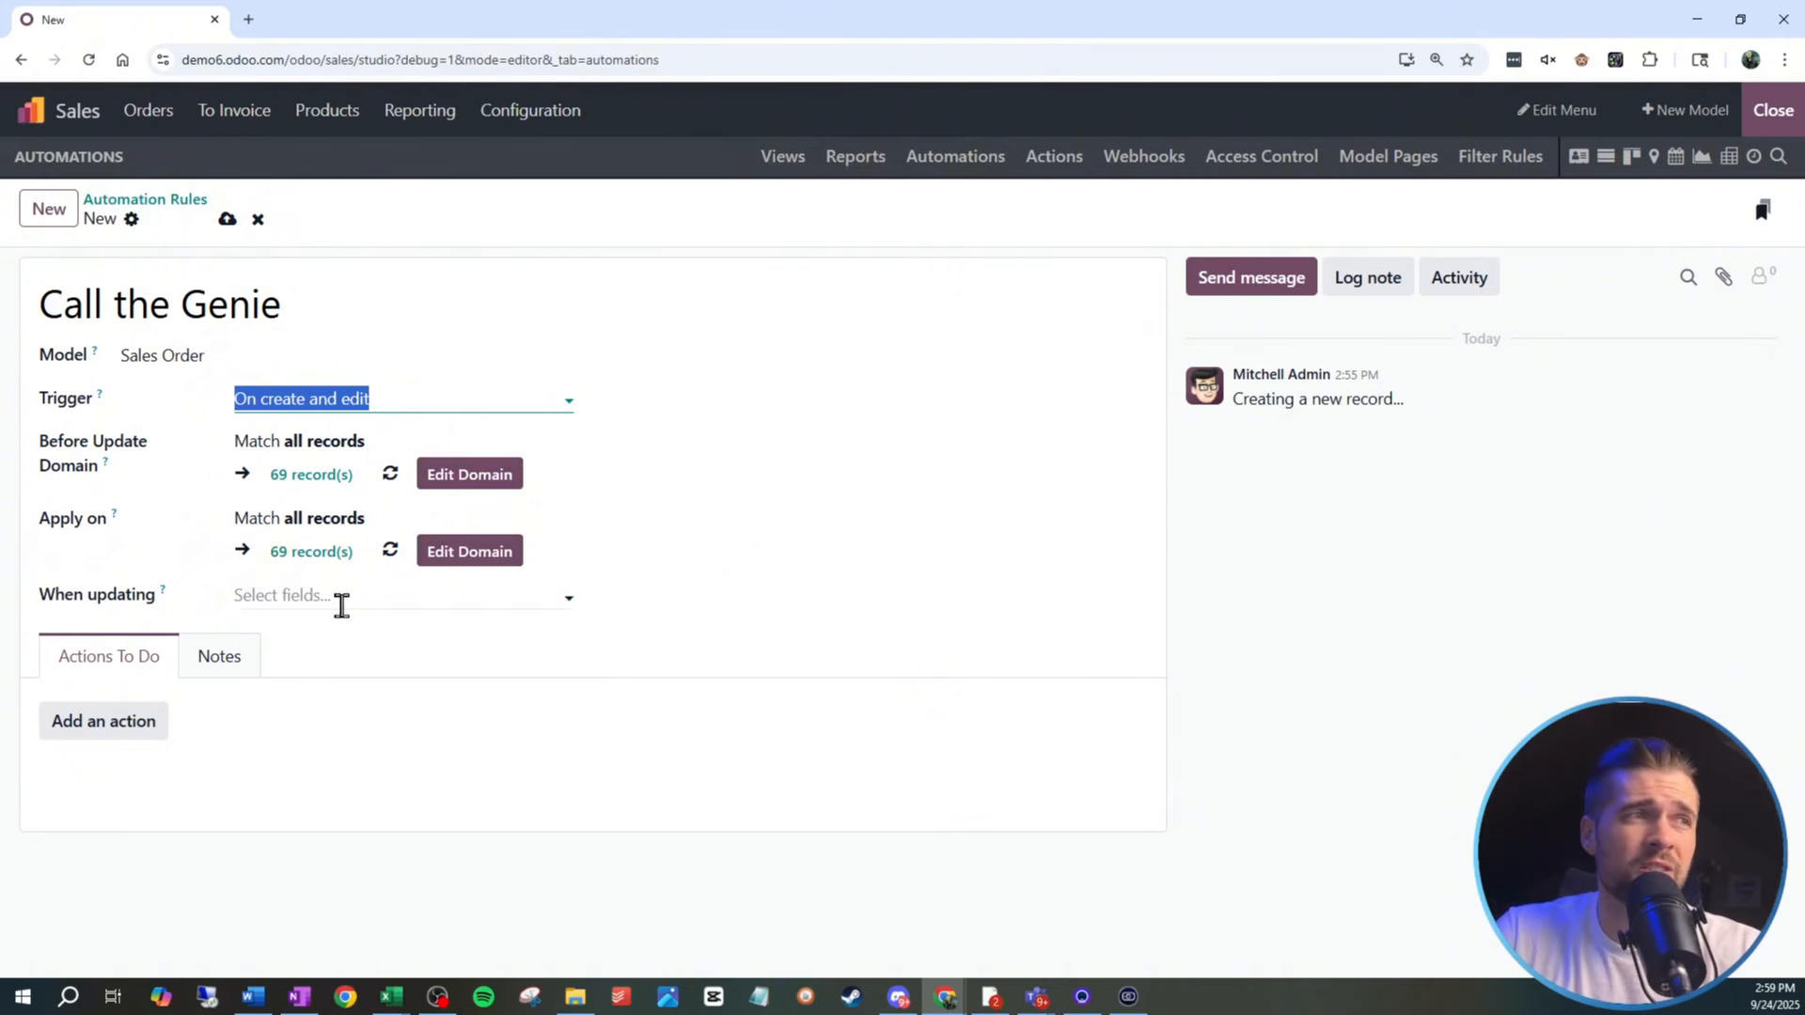
Limit the rule to updates of the Status (Sales Order) field.
{"action": "left_click", "coordinate": [342, 602]}
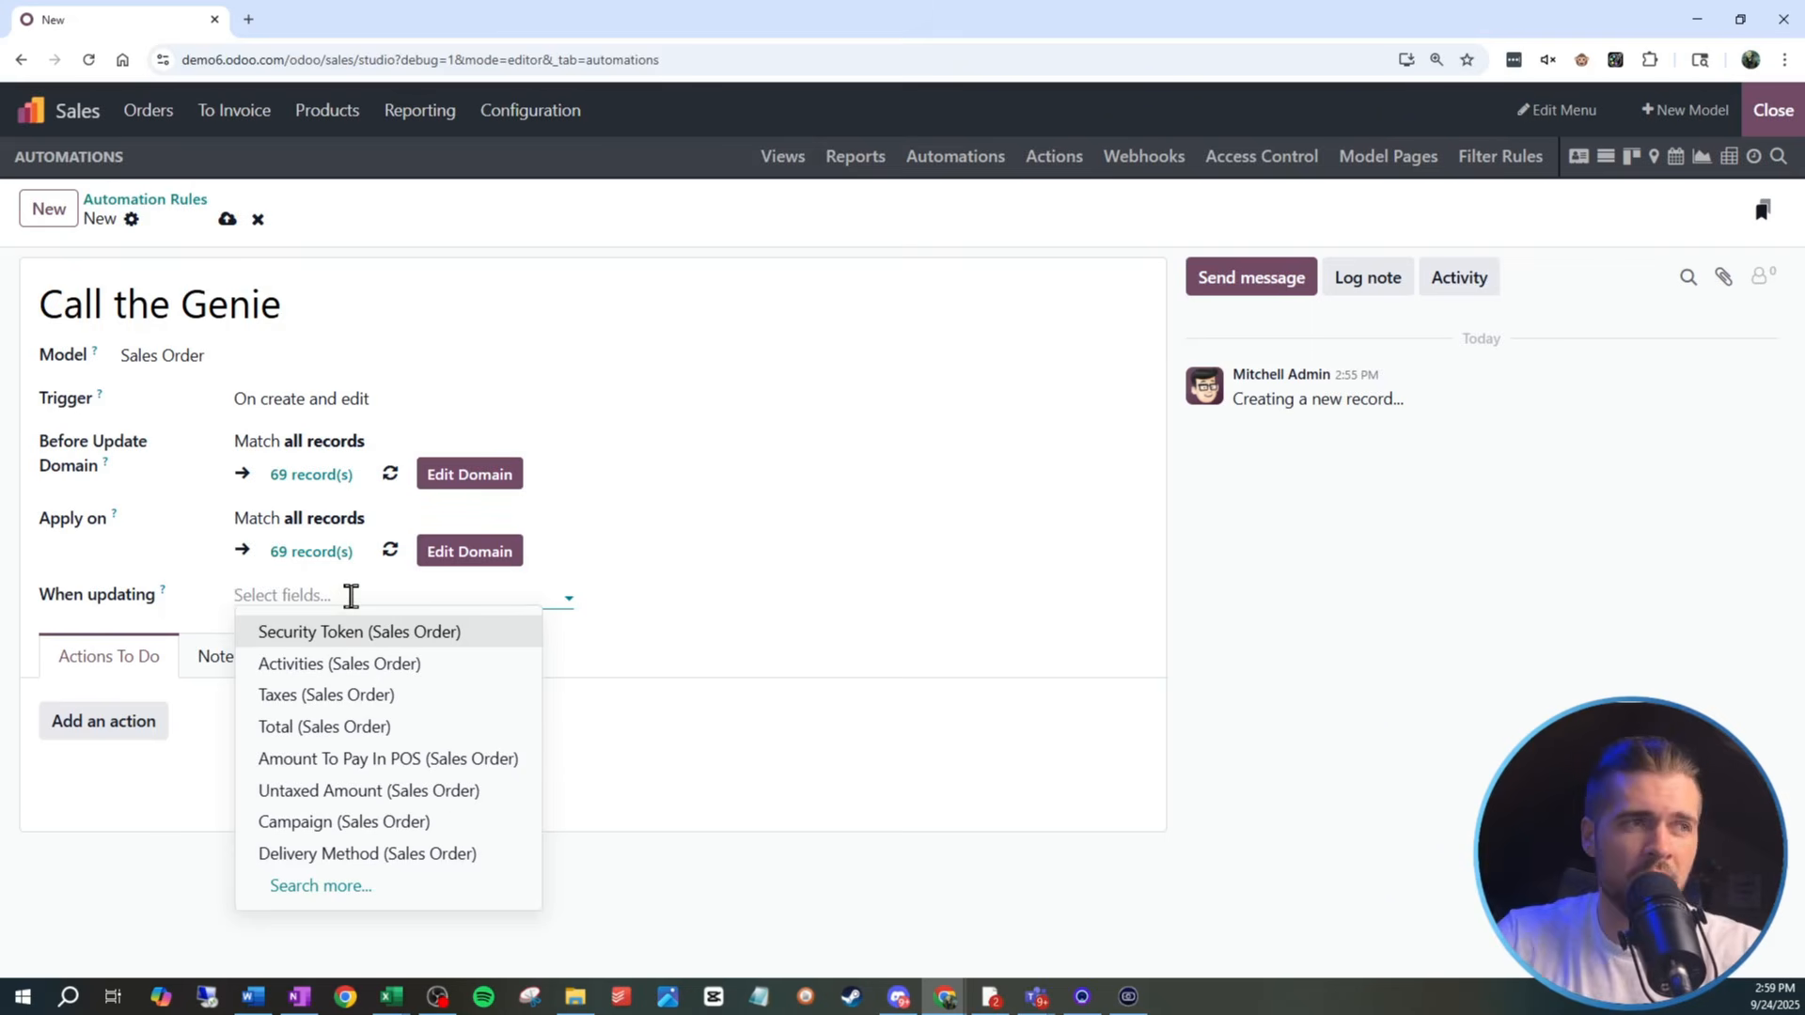
{"action": "type", "text": "stat"}
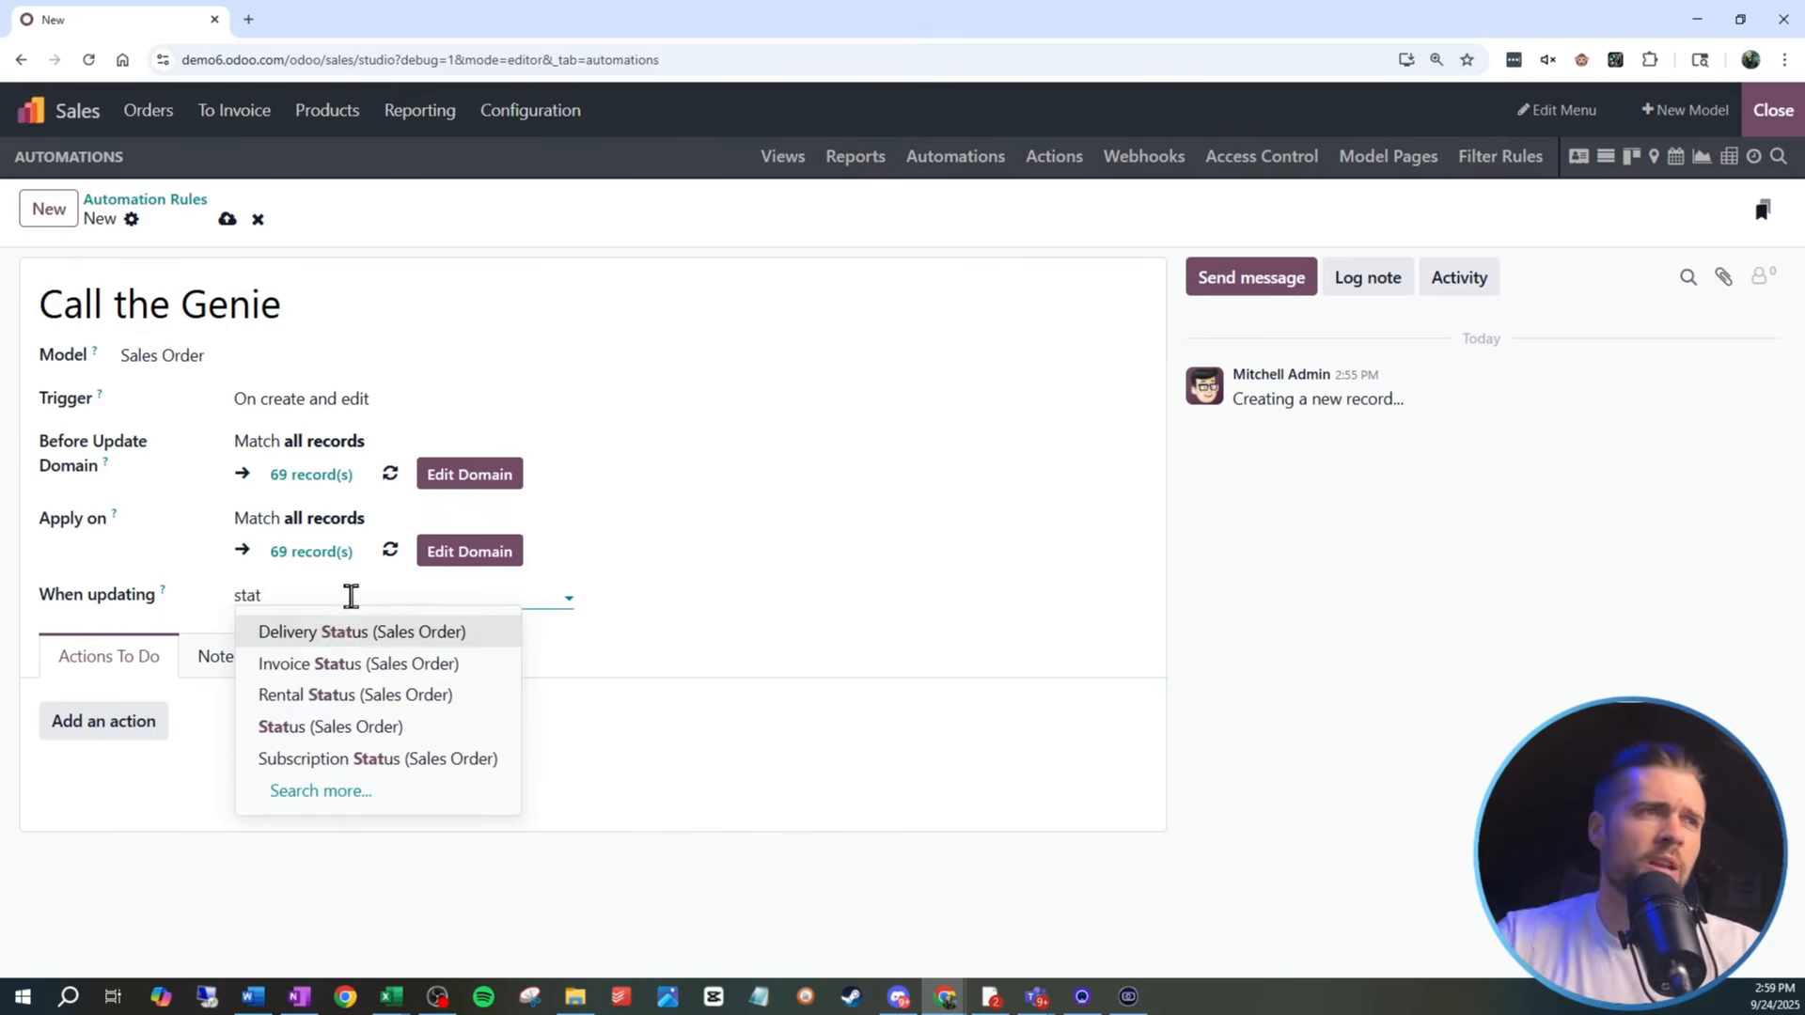
{"action": "left_click", "coordinate": [352, 730]}
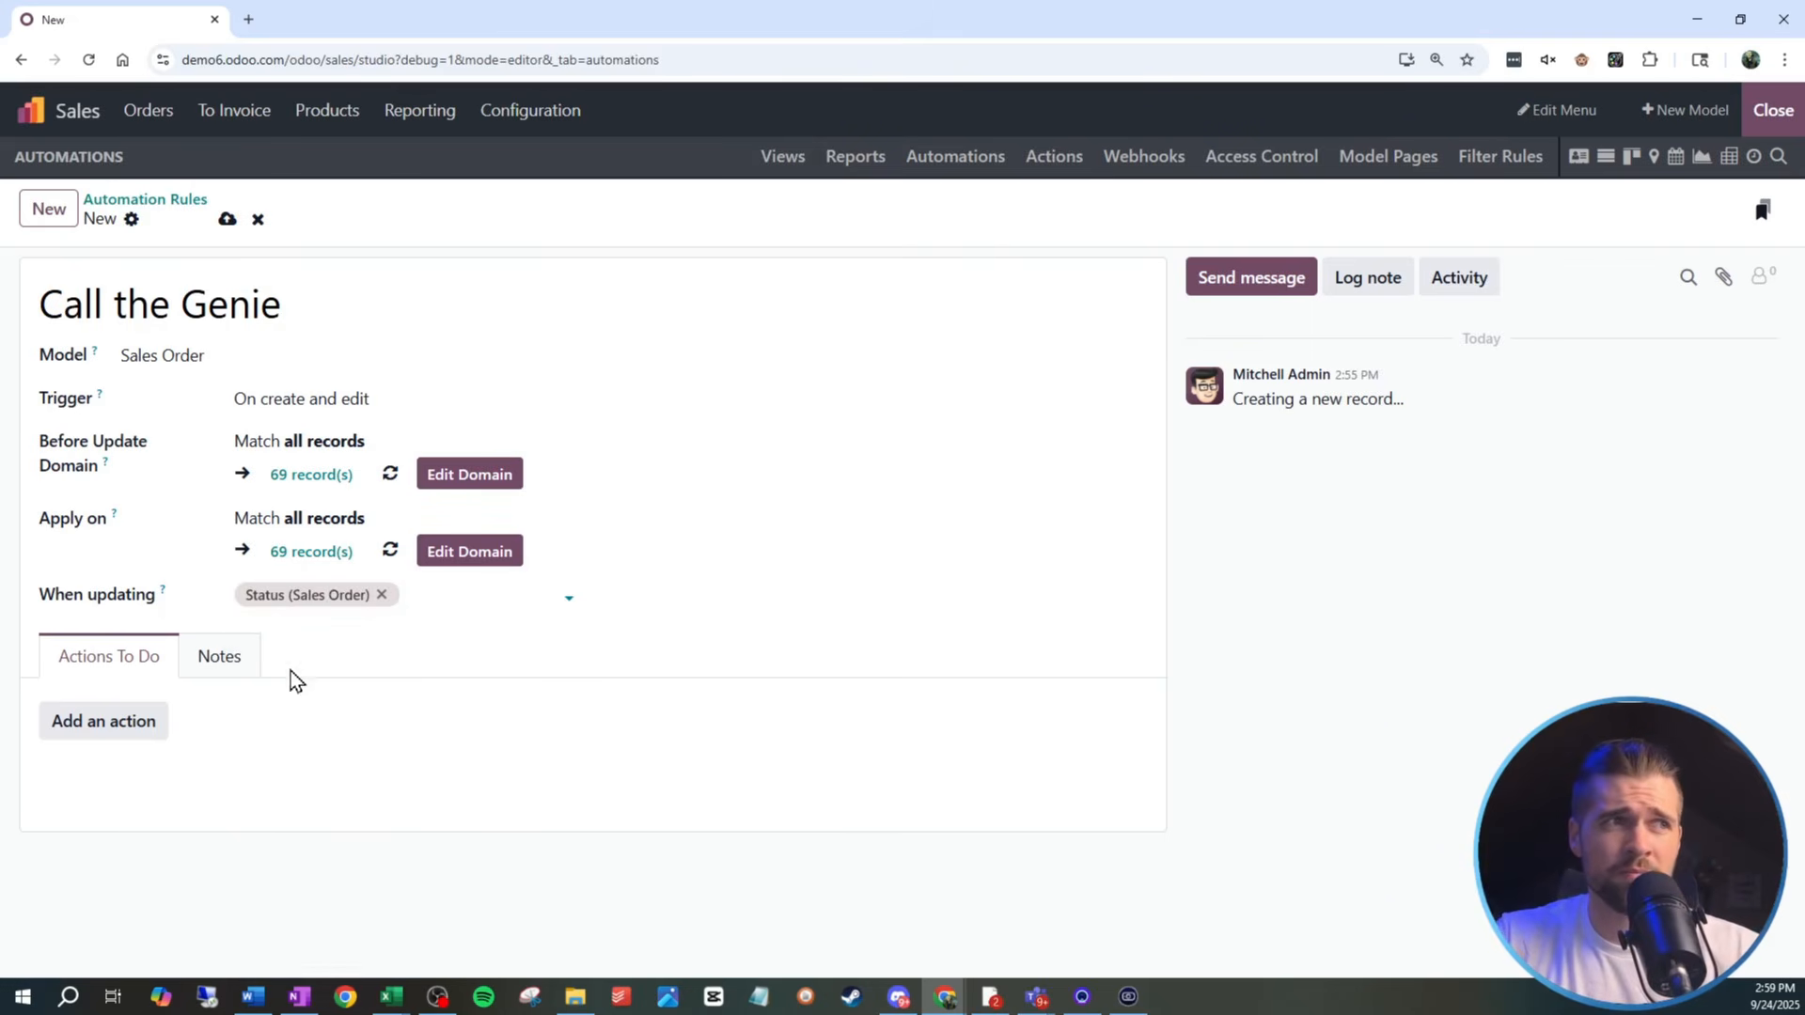
Add an Apply on domain condition requiring Status to be equal to Sales Order.
{"action": "left_click", "coordinate": [465, 554]}
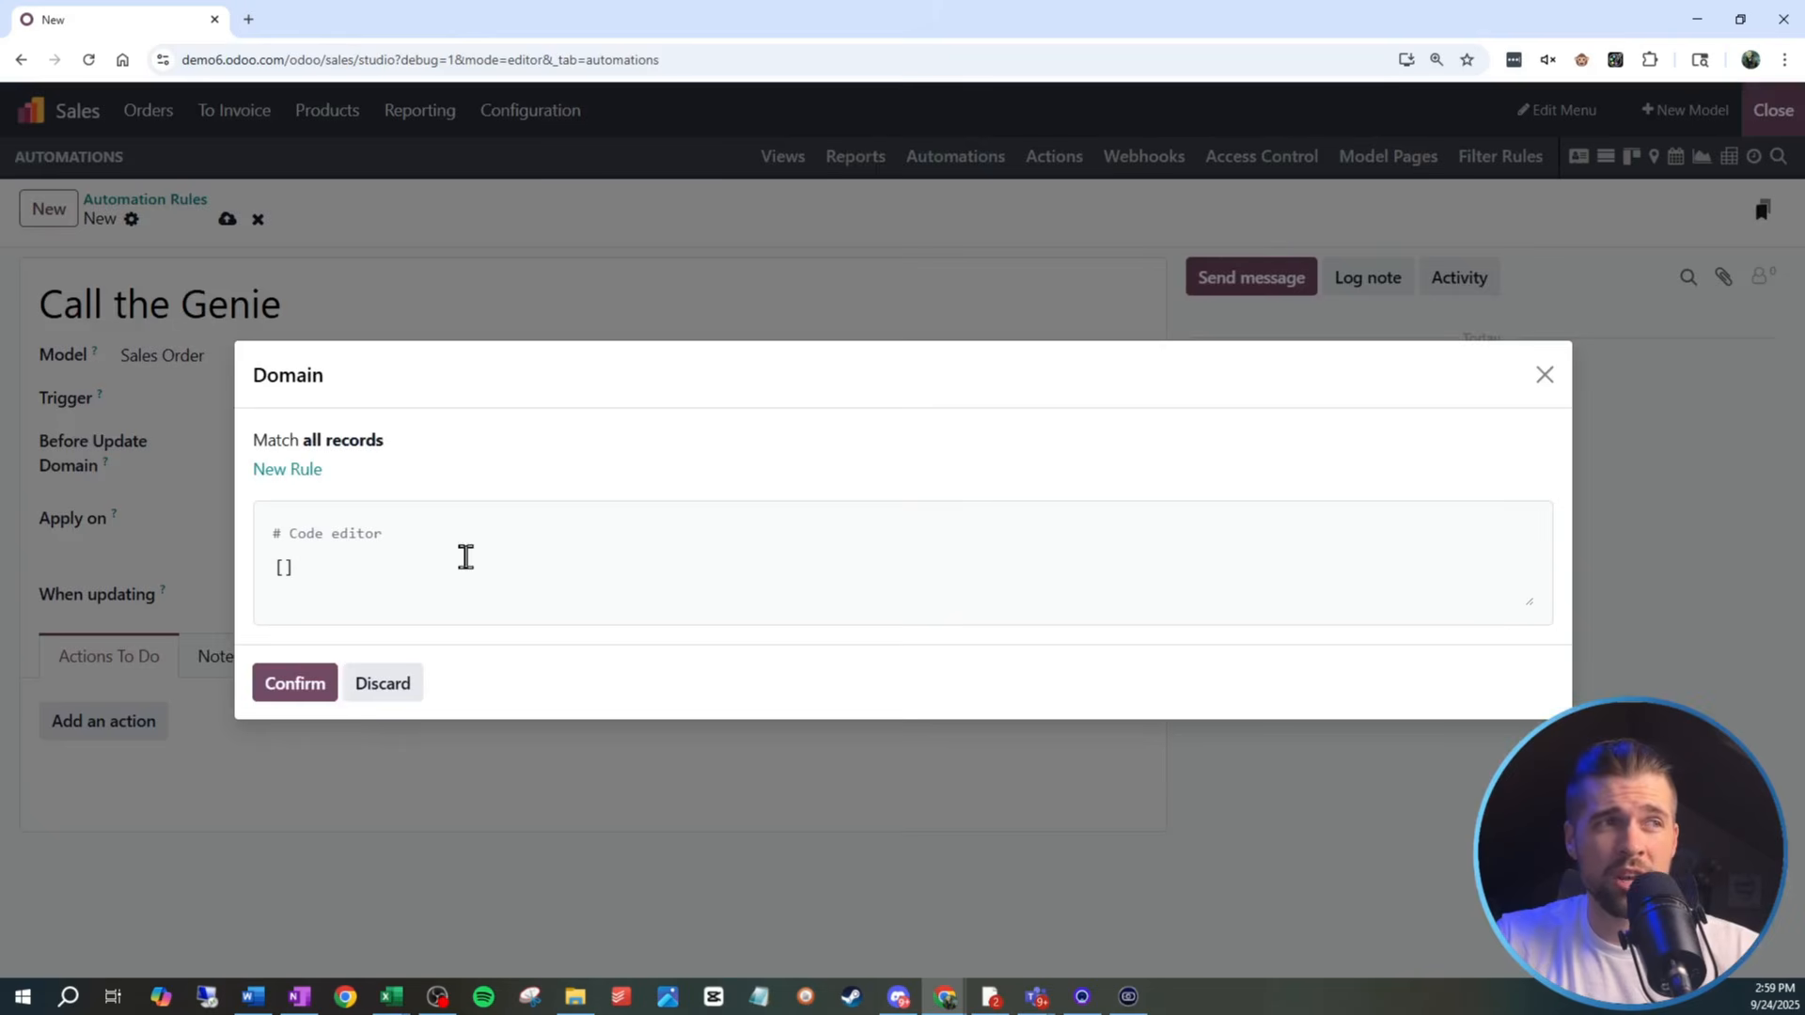
{"action": "left_click", "coordinate": [299, 473]}
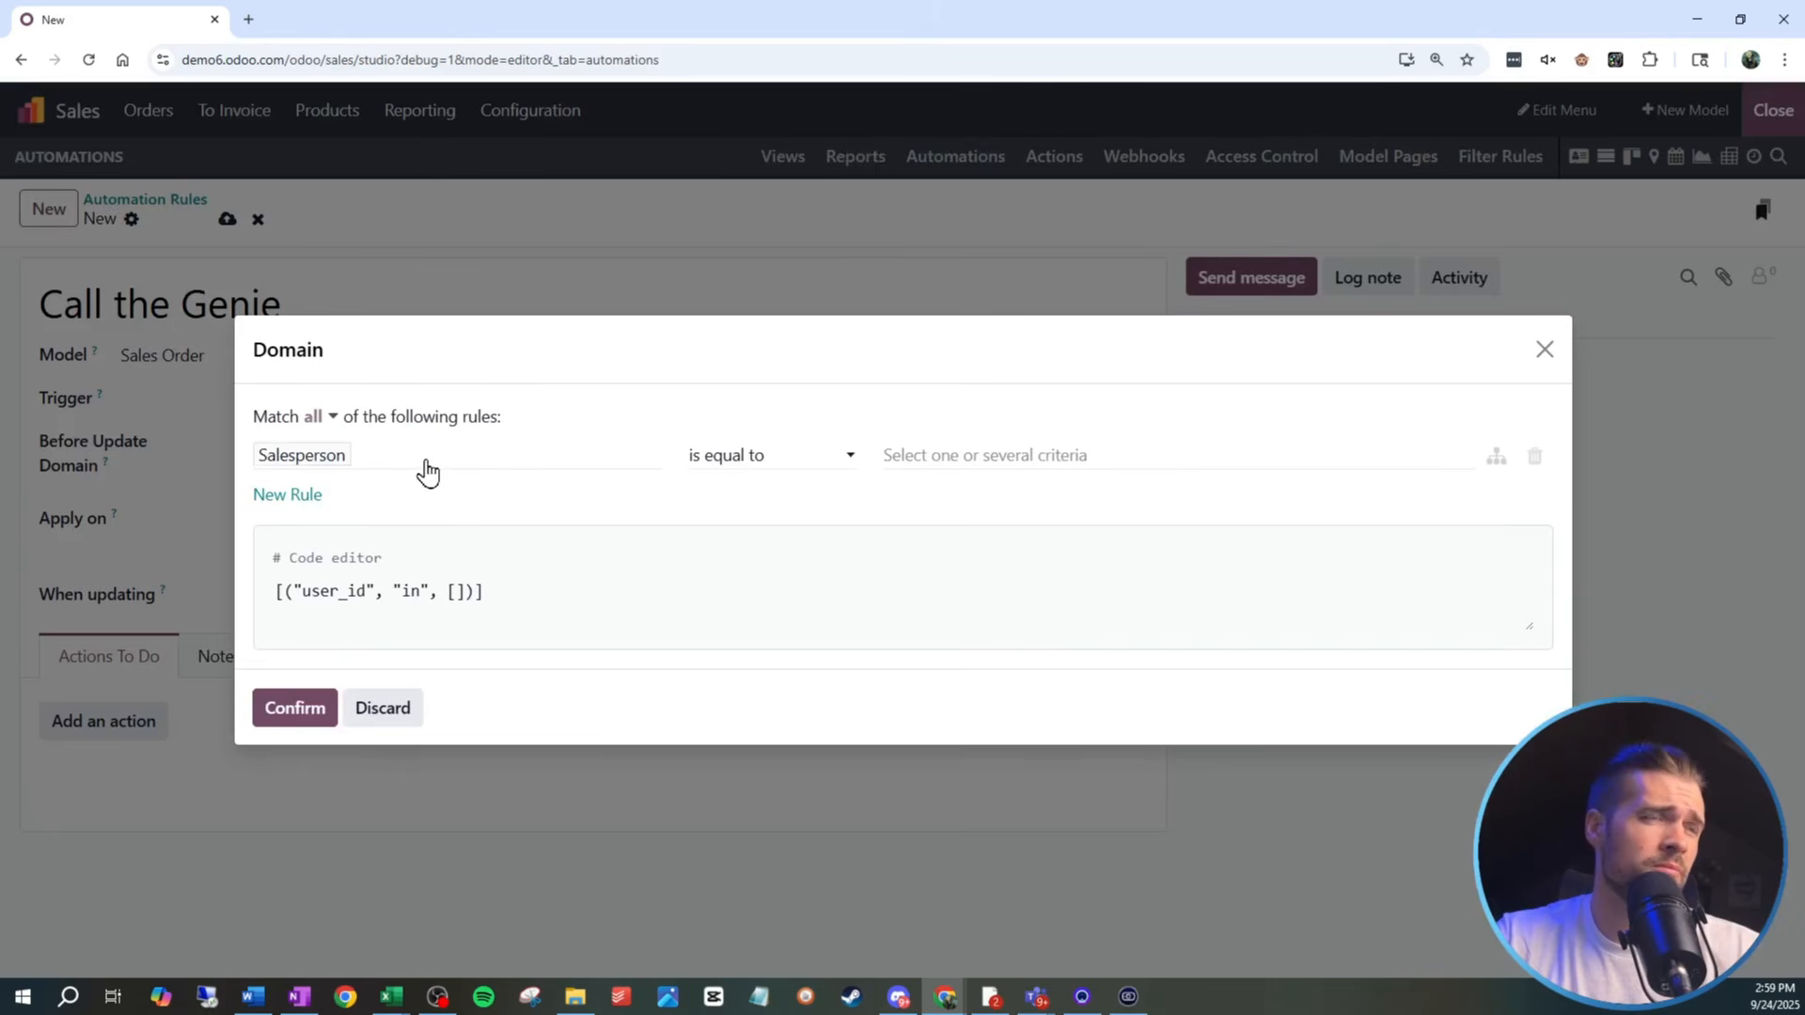
{"action": "left_click", "coordinate": [424, 471]}
{"action": "type", "text": "stat"}
{"action": "left_click", "coordinate": [375, 619]}
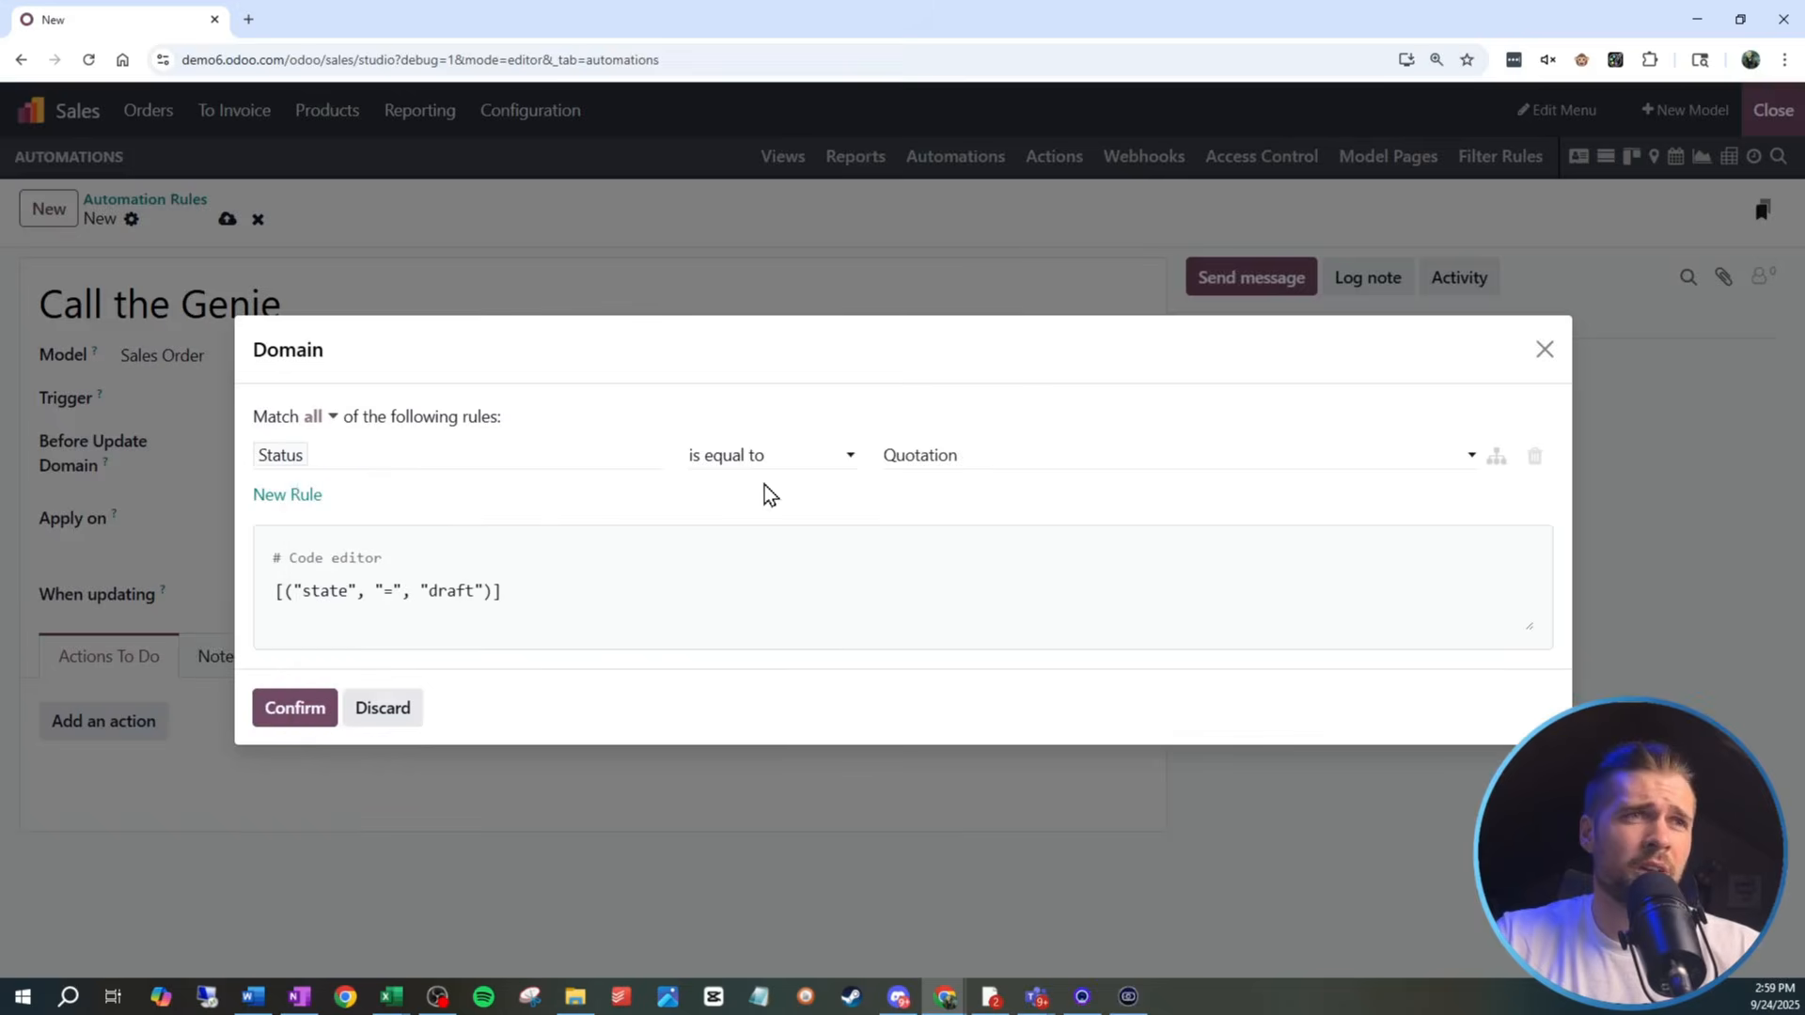
{"action": "left_click", "coordinate": [929, 461]}
{"action": "left_click", "coordinate": [945, 545]}
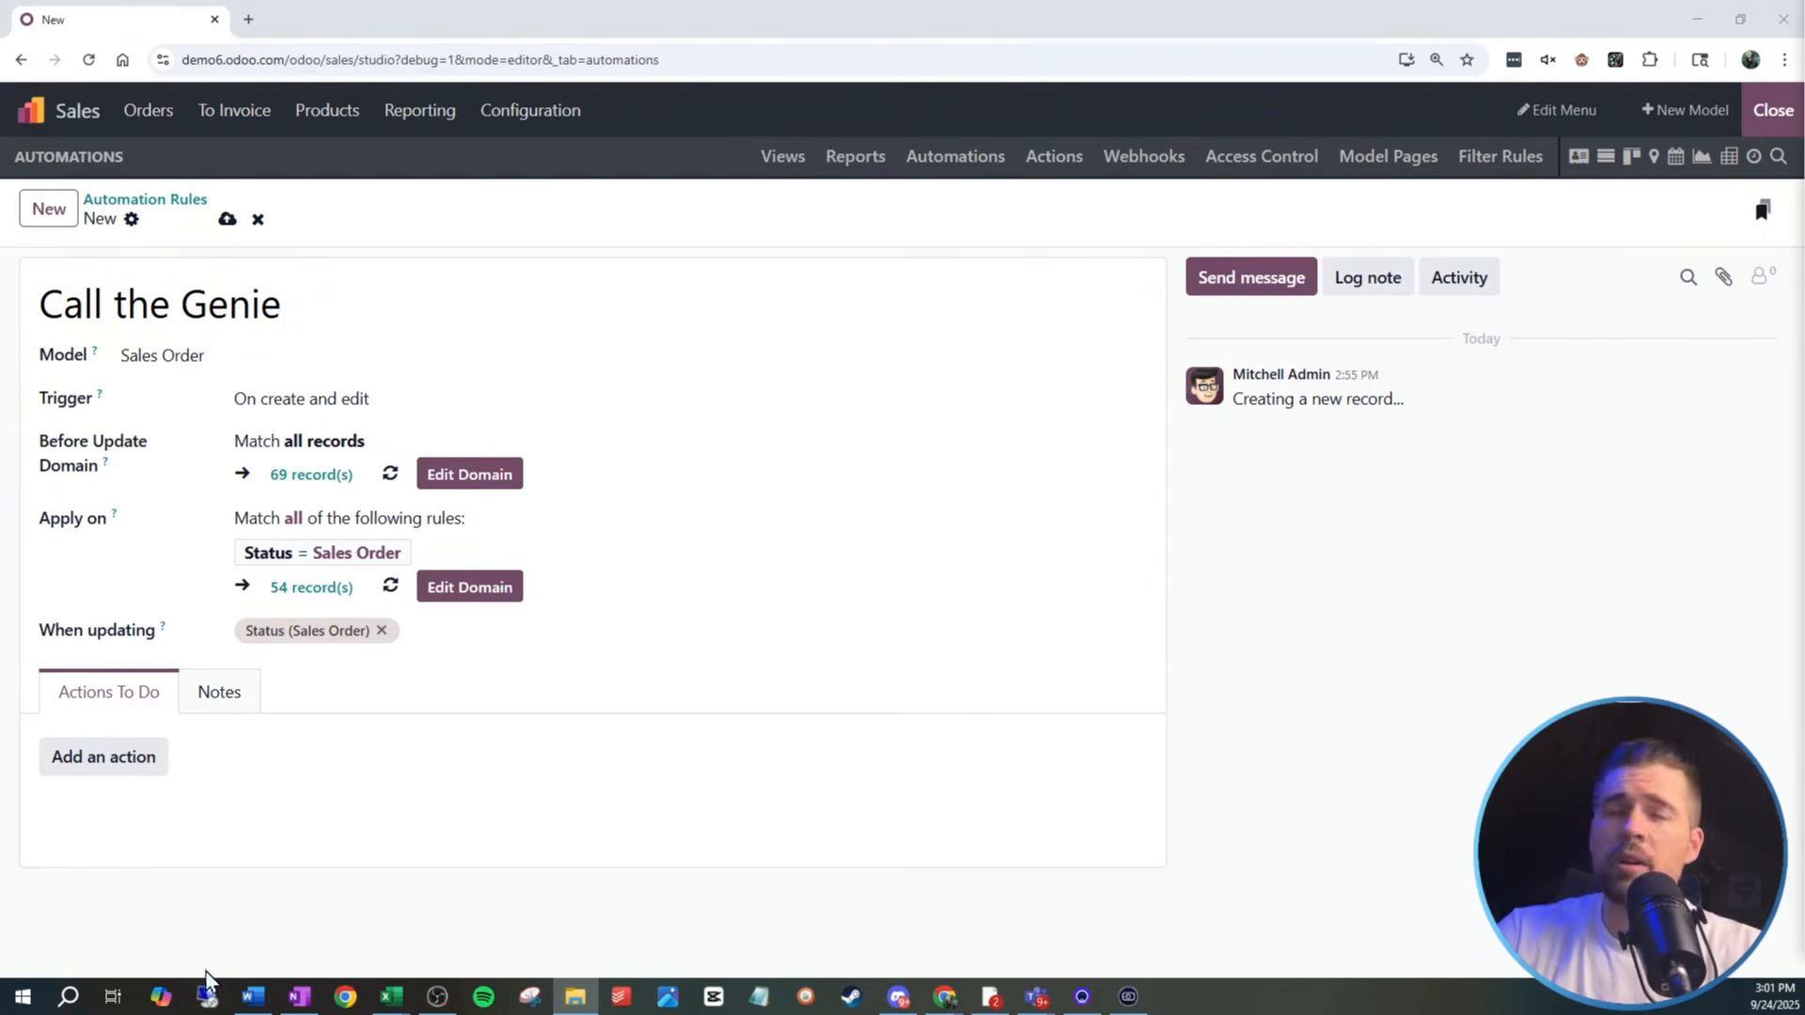
Add an Execute Code action containing raise UserError('Genie is working.') and save the automation rule.
{"action": "left_click", "coordinate": [100, 760]}
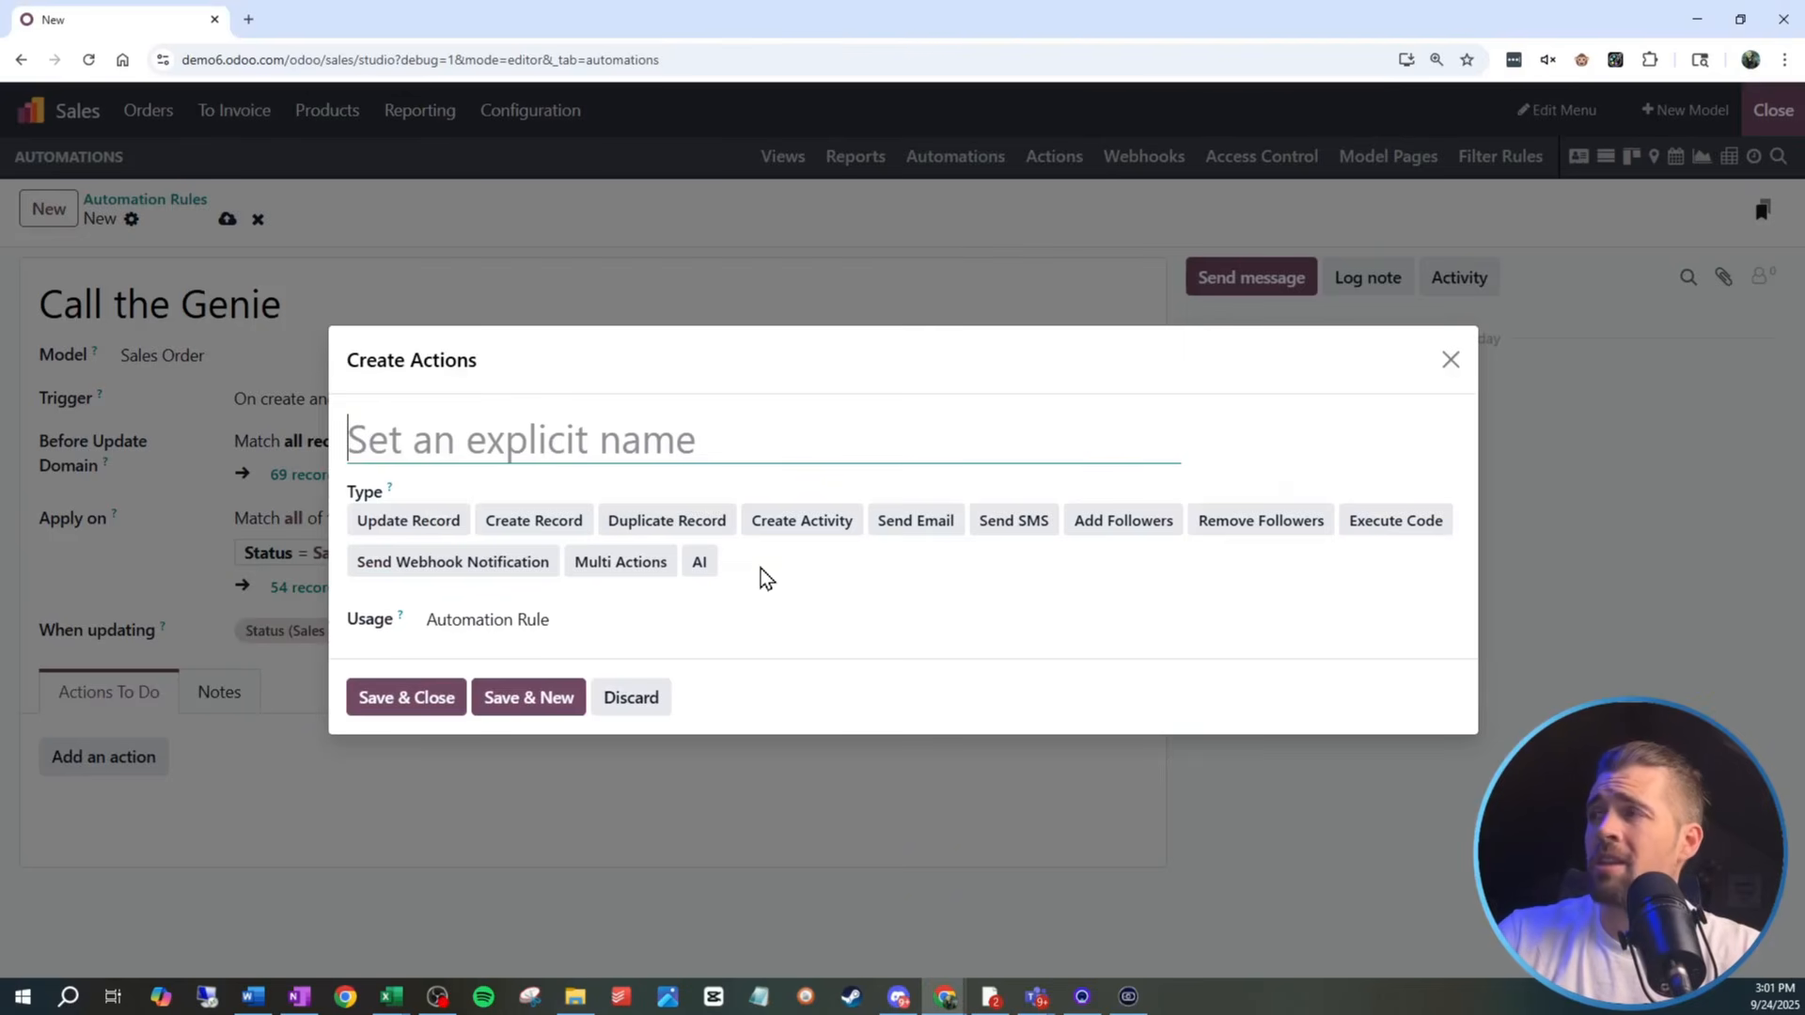
{"action": "left_click", "coordinate": [1352, 523]}
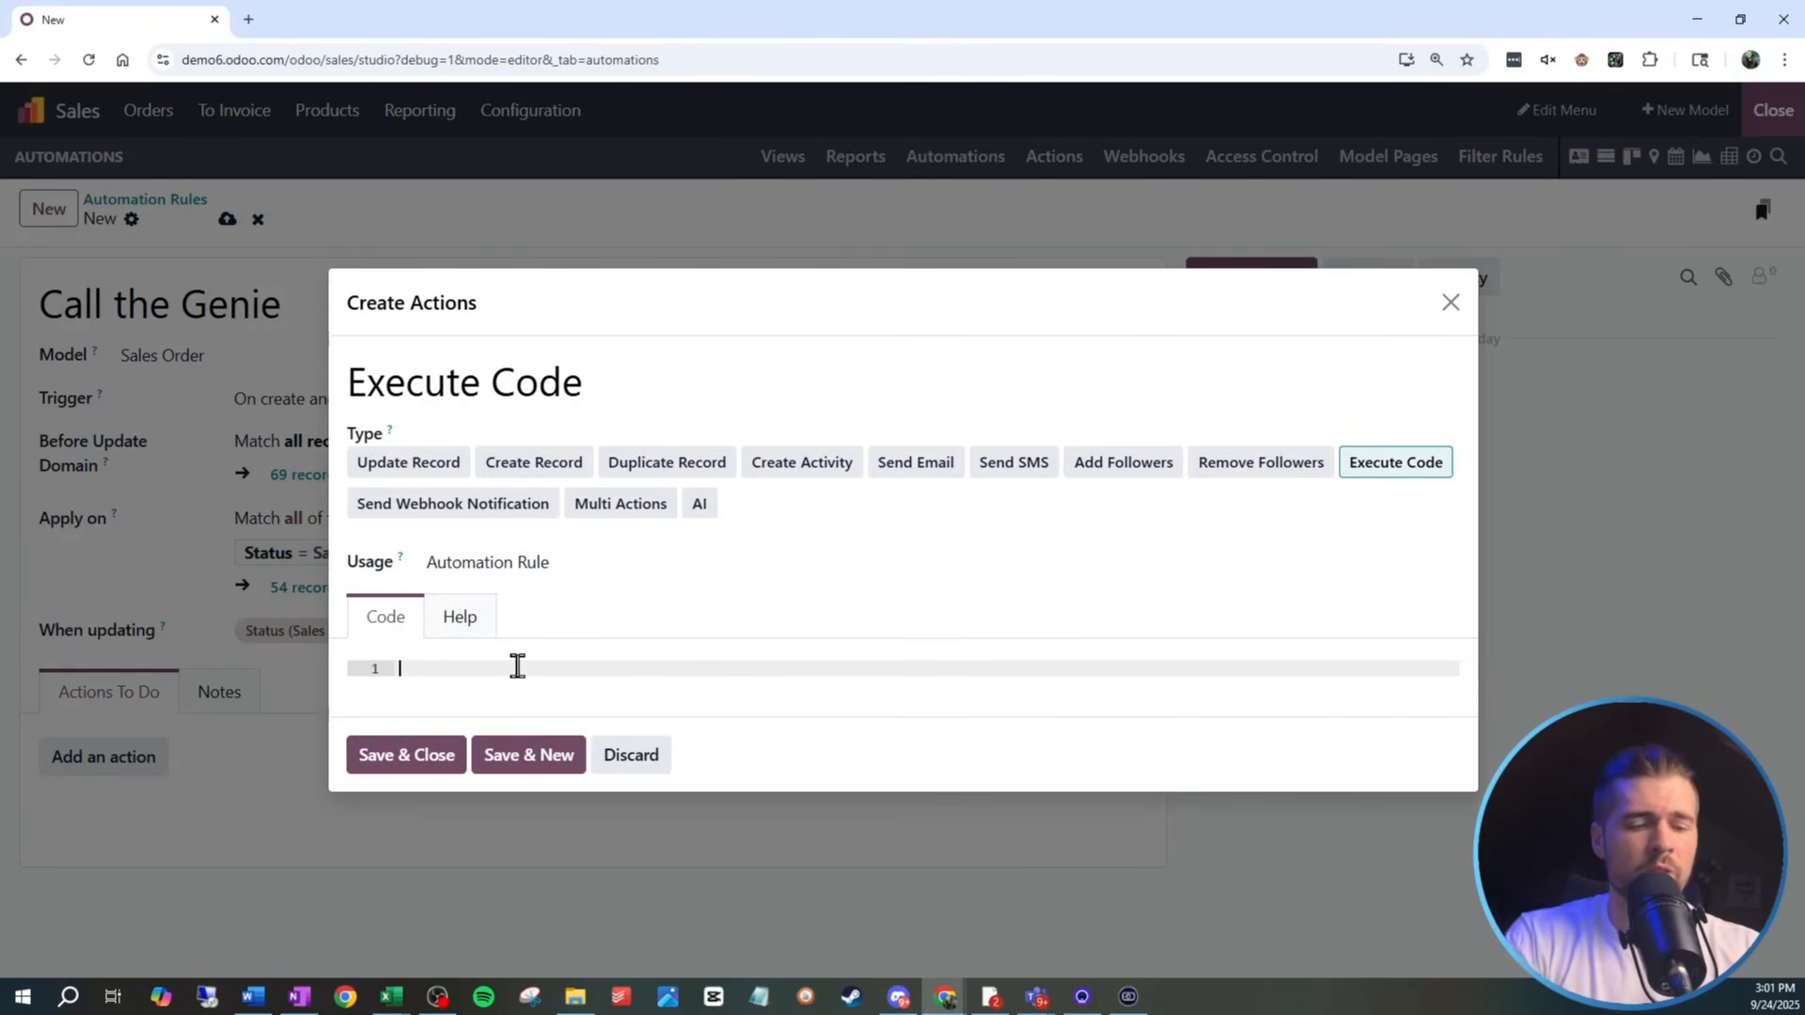
{"action": "type", "text": "raise UserError('Gen"}
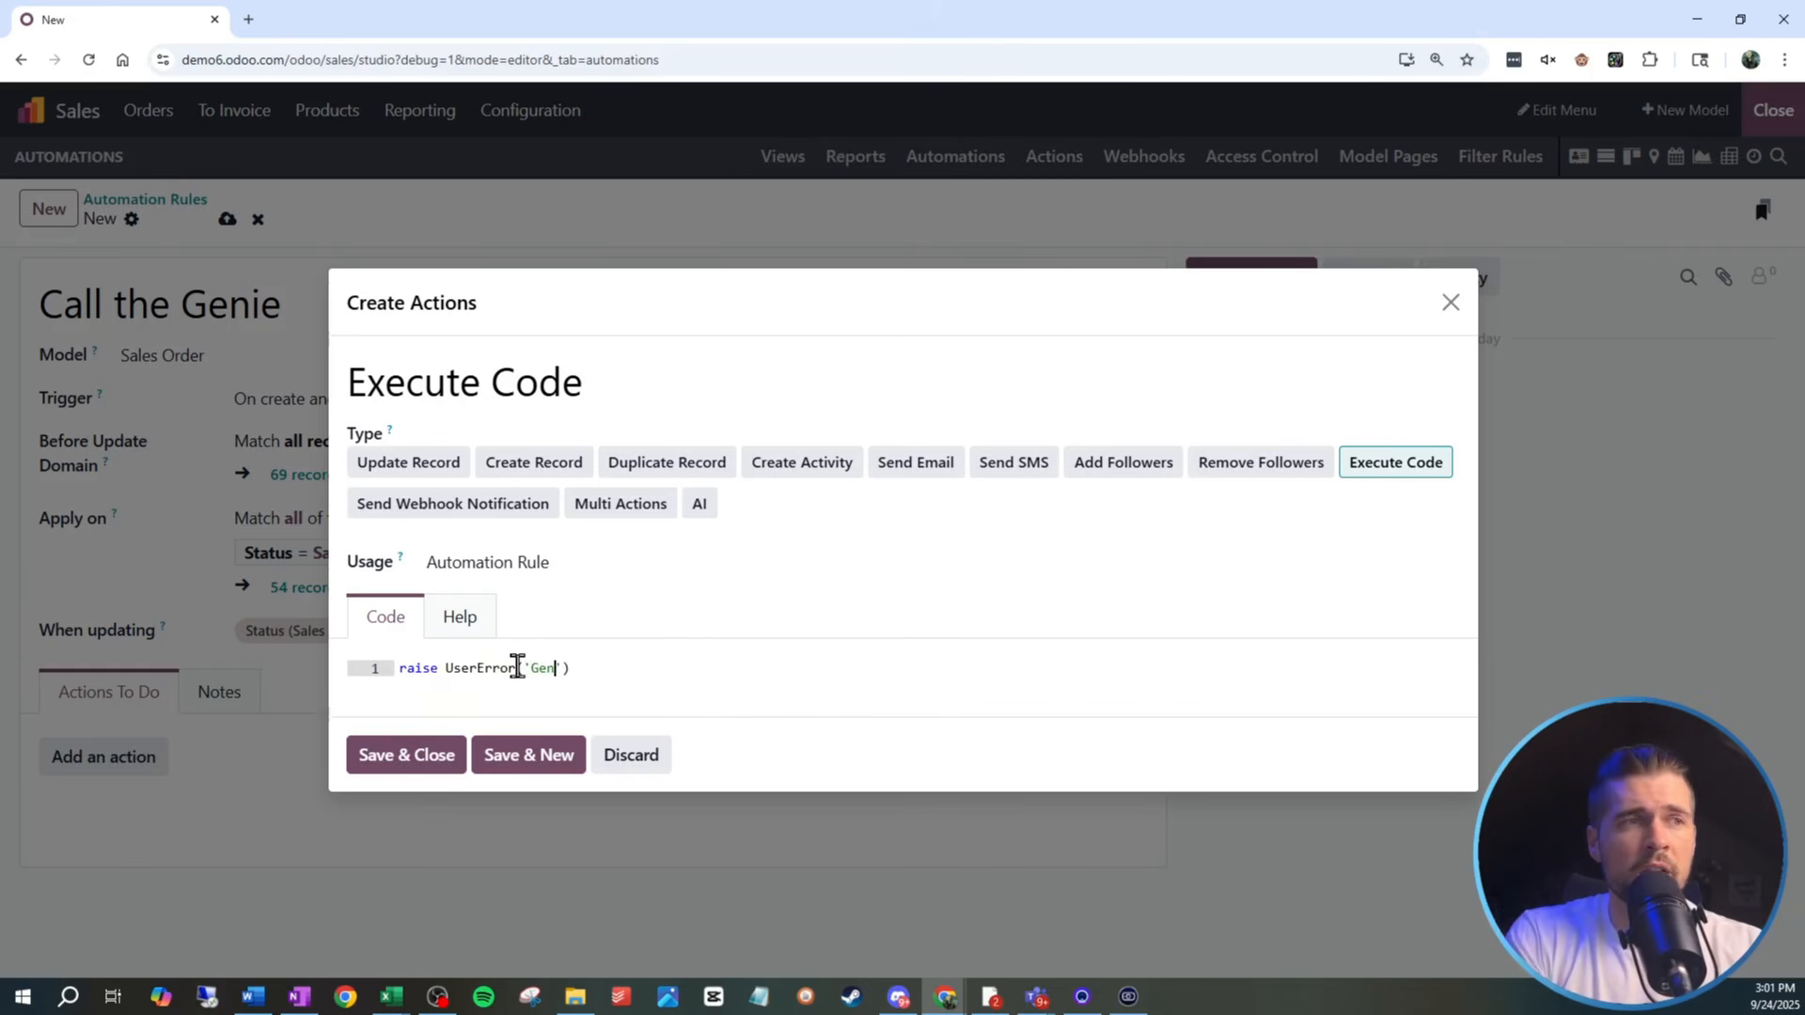
{"action": "type", "text": "eie  iw out"}
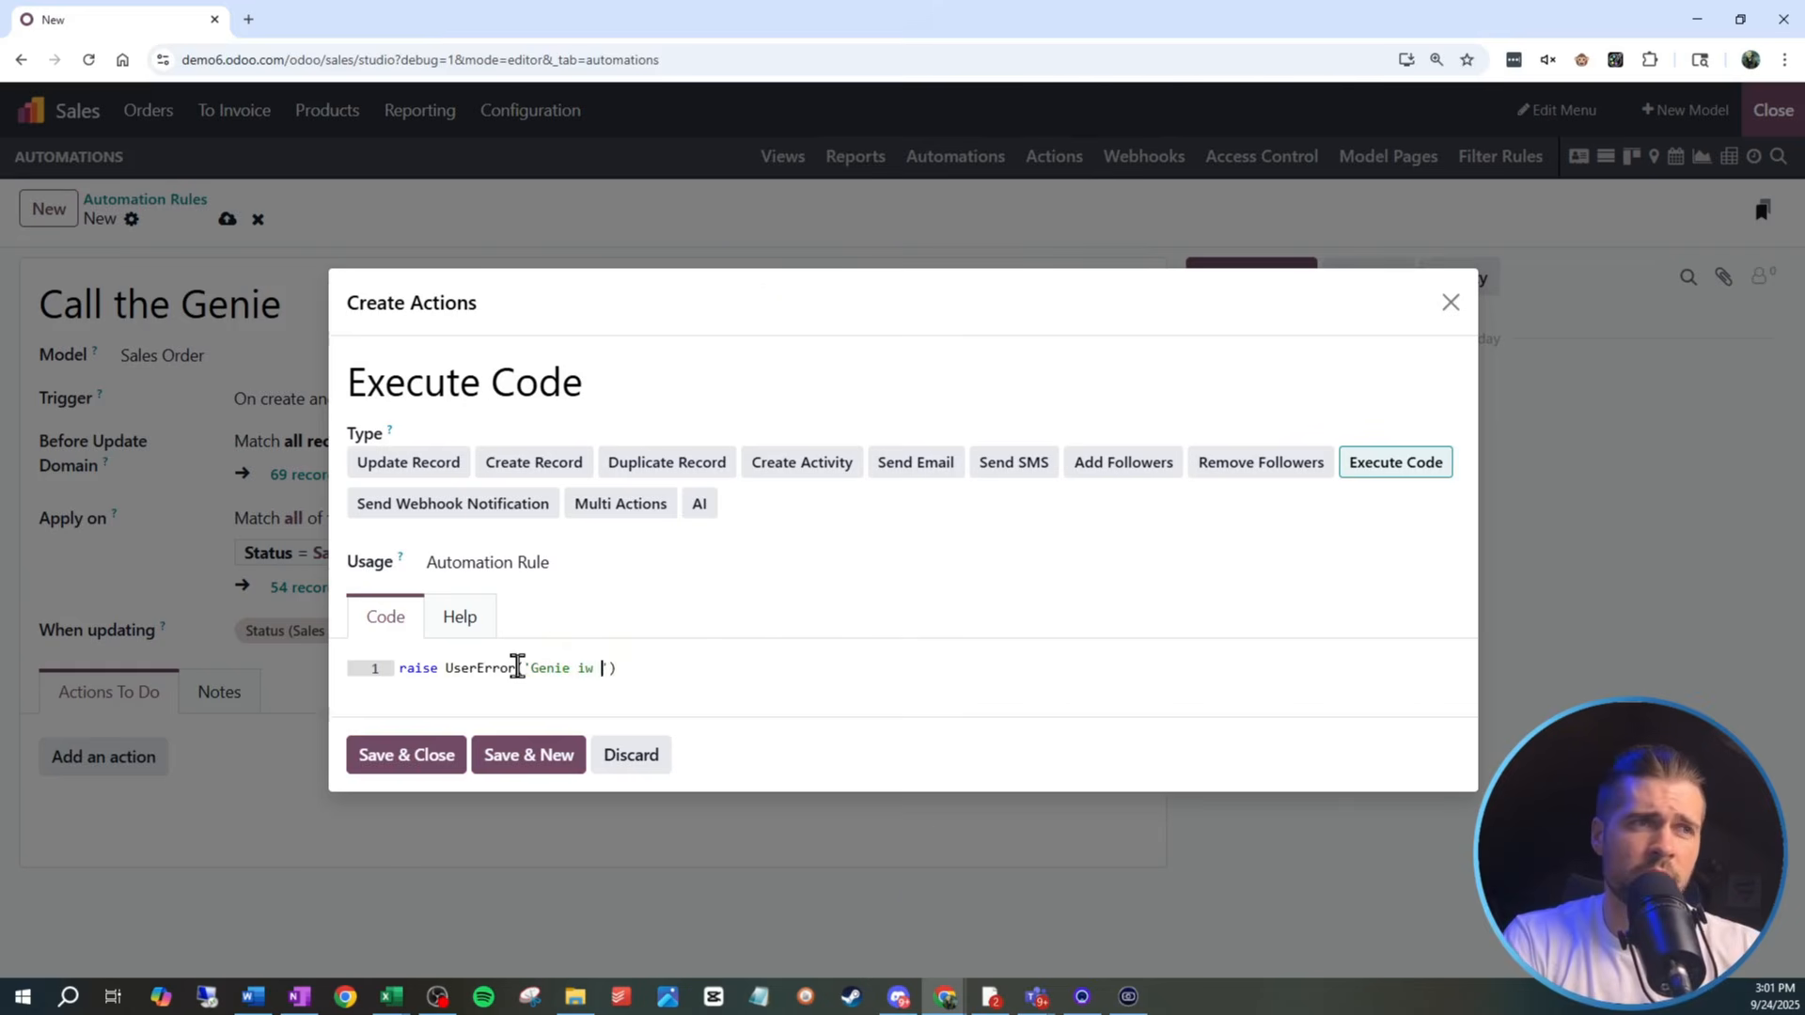
{"action": "key", "text": "BackSpace"}
{"action": "key", "text": "BackSpace"}
{"action": "key", "text": "BackSpace"}
{"action": "type", "text": "working."}
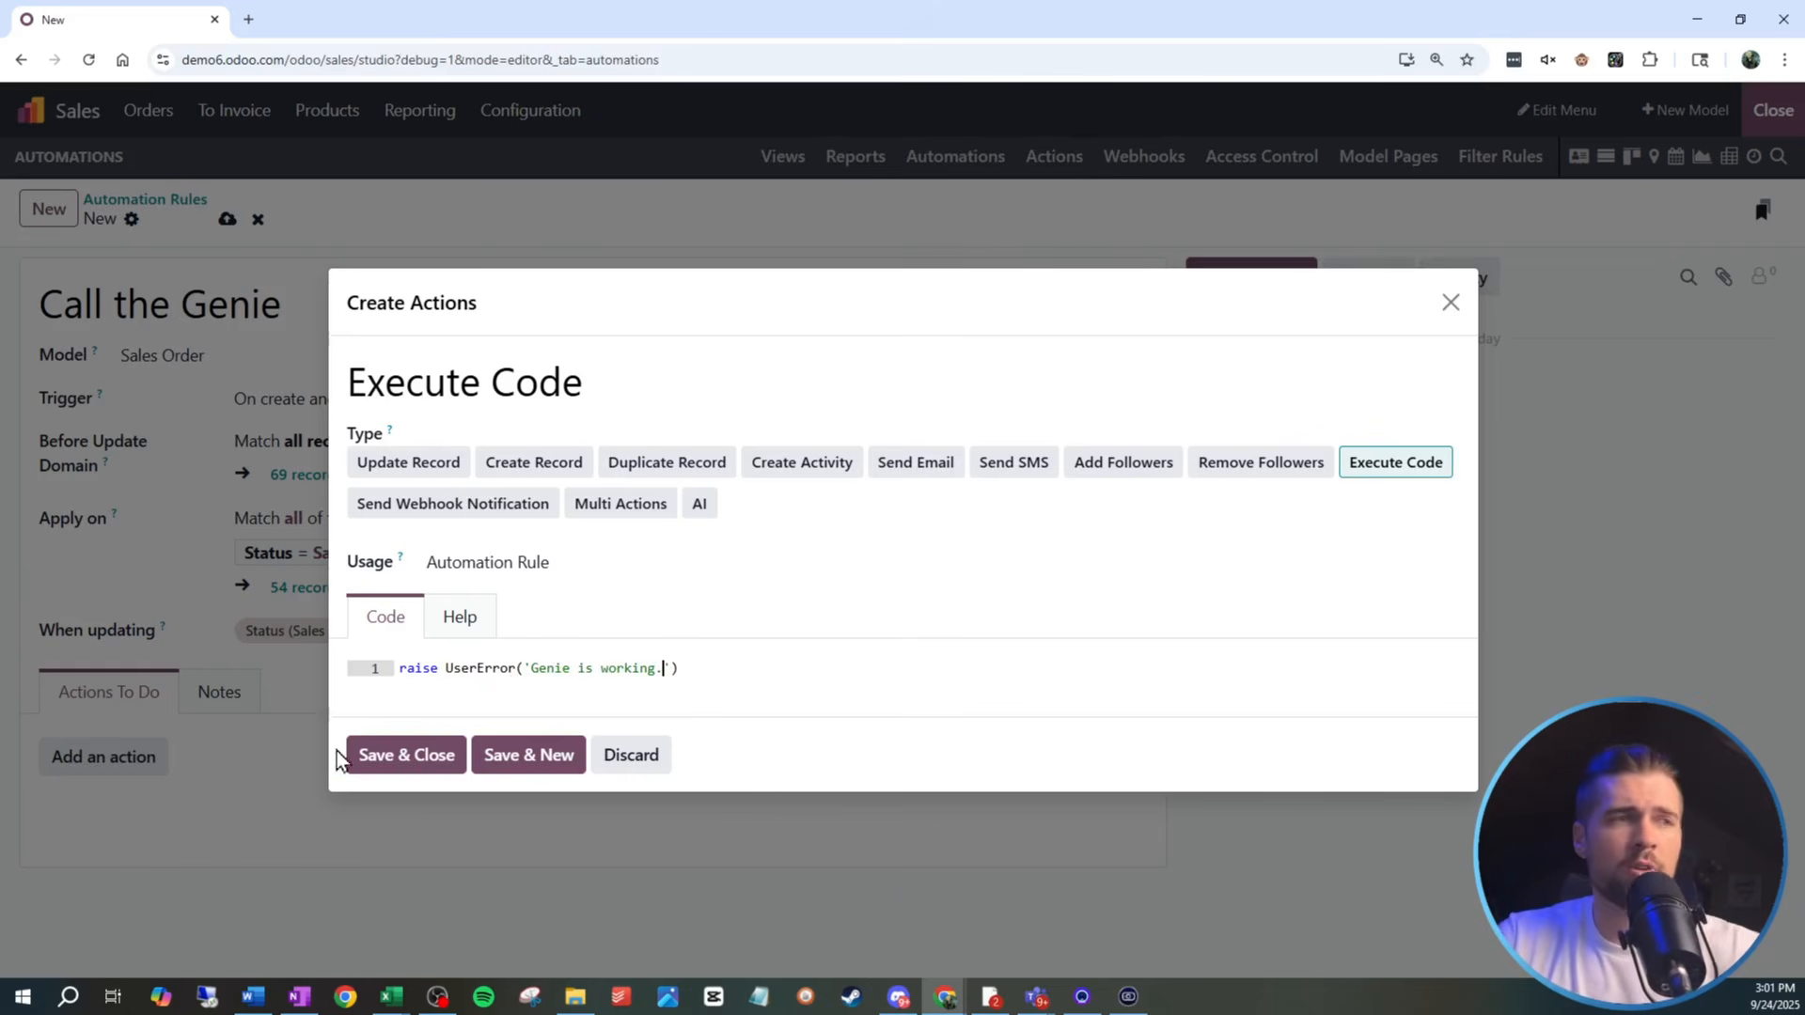
{"action": "left_click", "coordinate": [385, 755]}
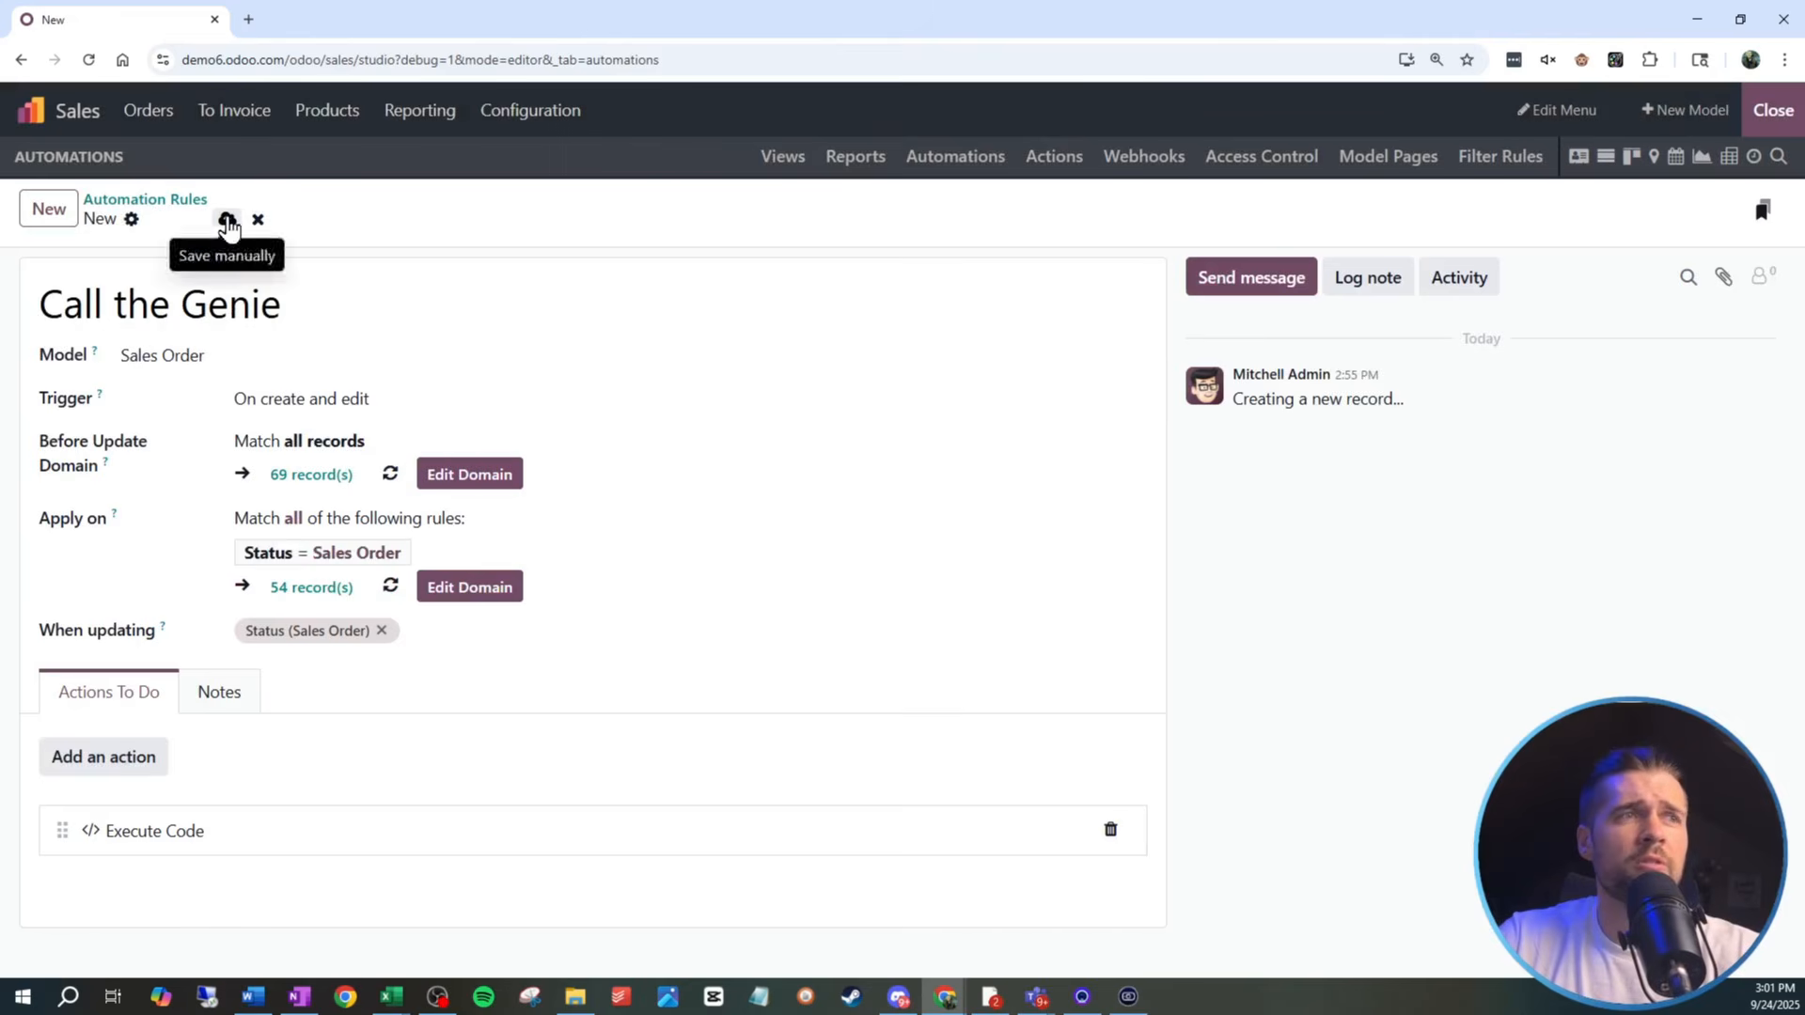
{"action": "left_click", "coordinate": [228, 222]}
Duplicate the browser tab, leave Studio in the copy and open the Sales app.
{"action": "right_click", "coordinate": [141, 19]}
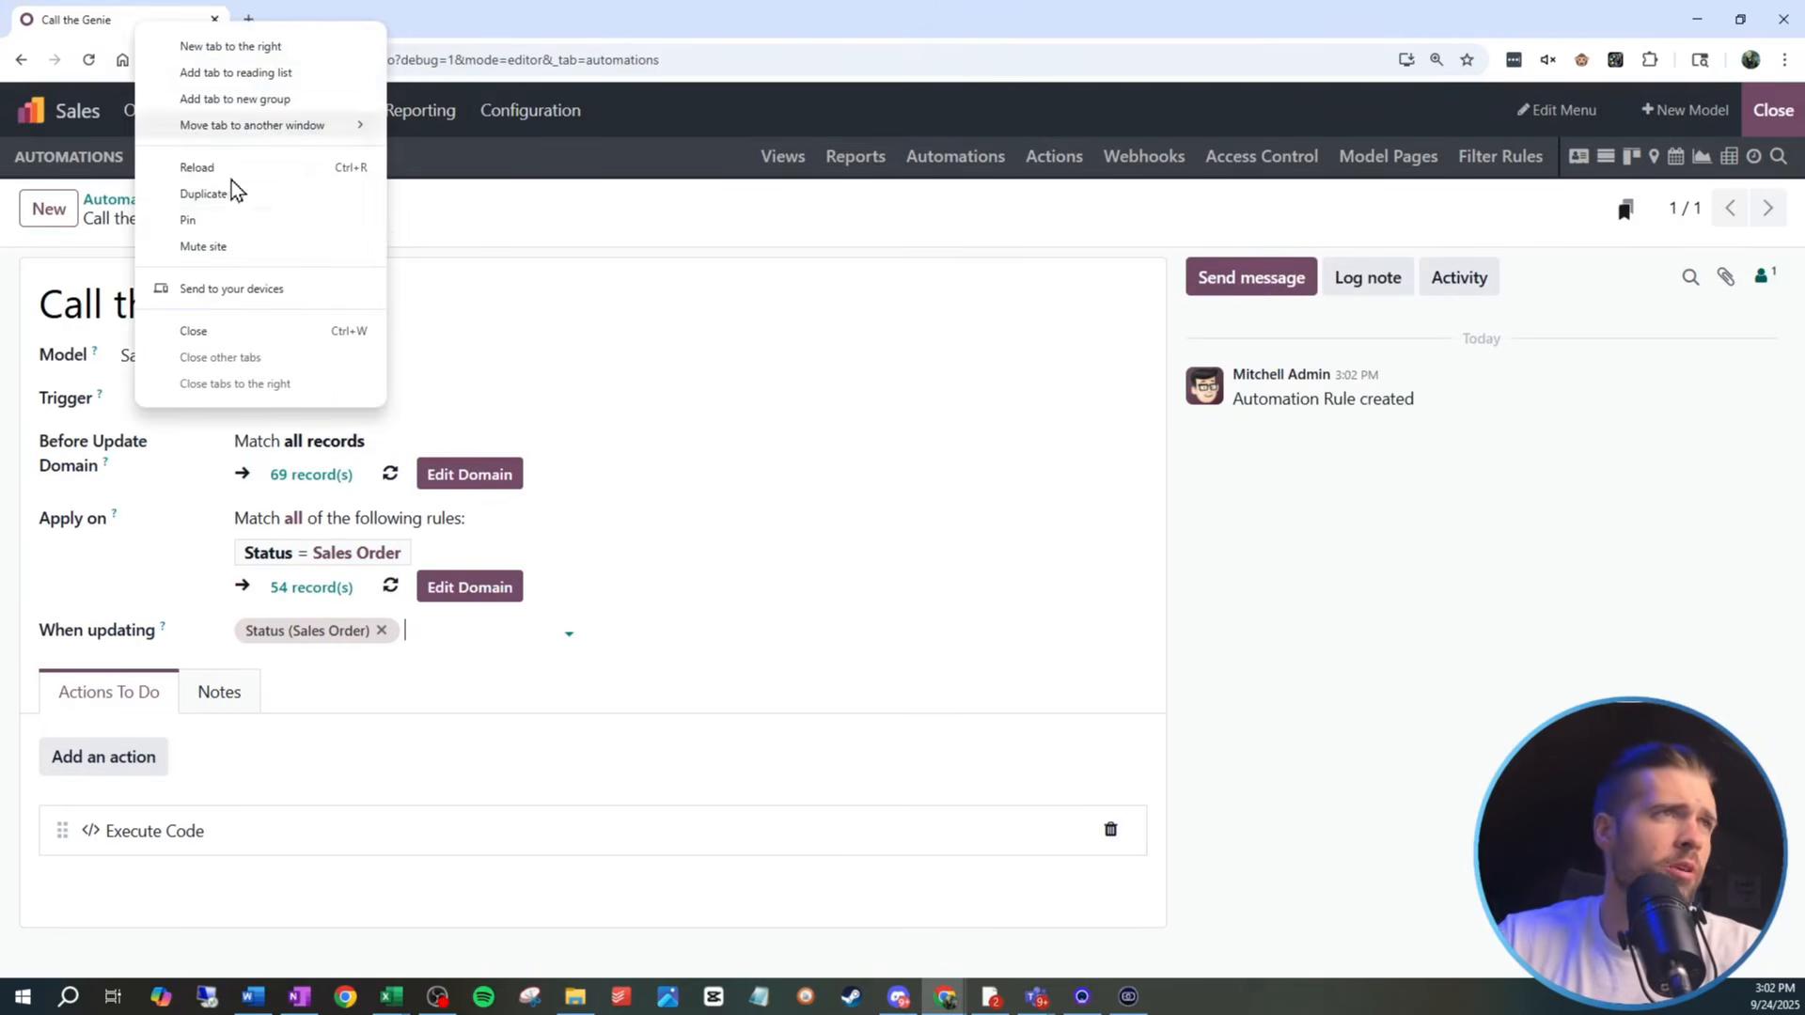
{"action": "left_click", "coordinate": [256, 190]}
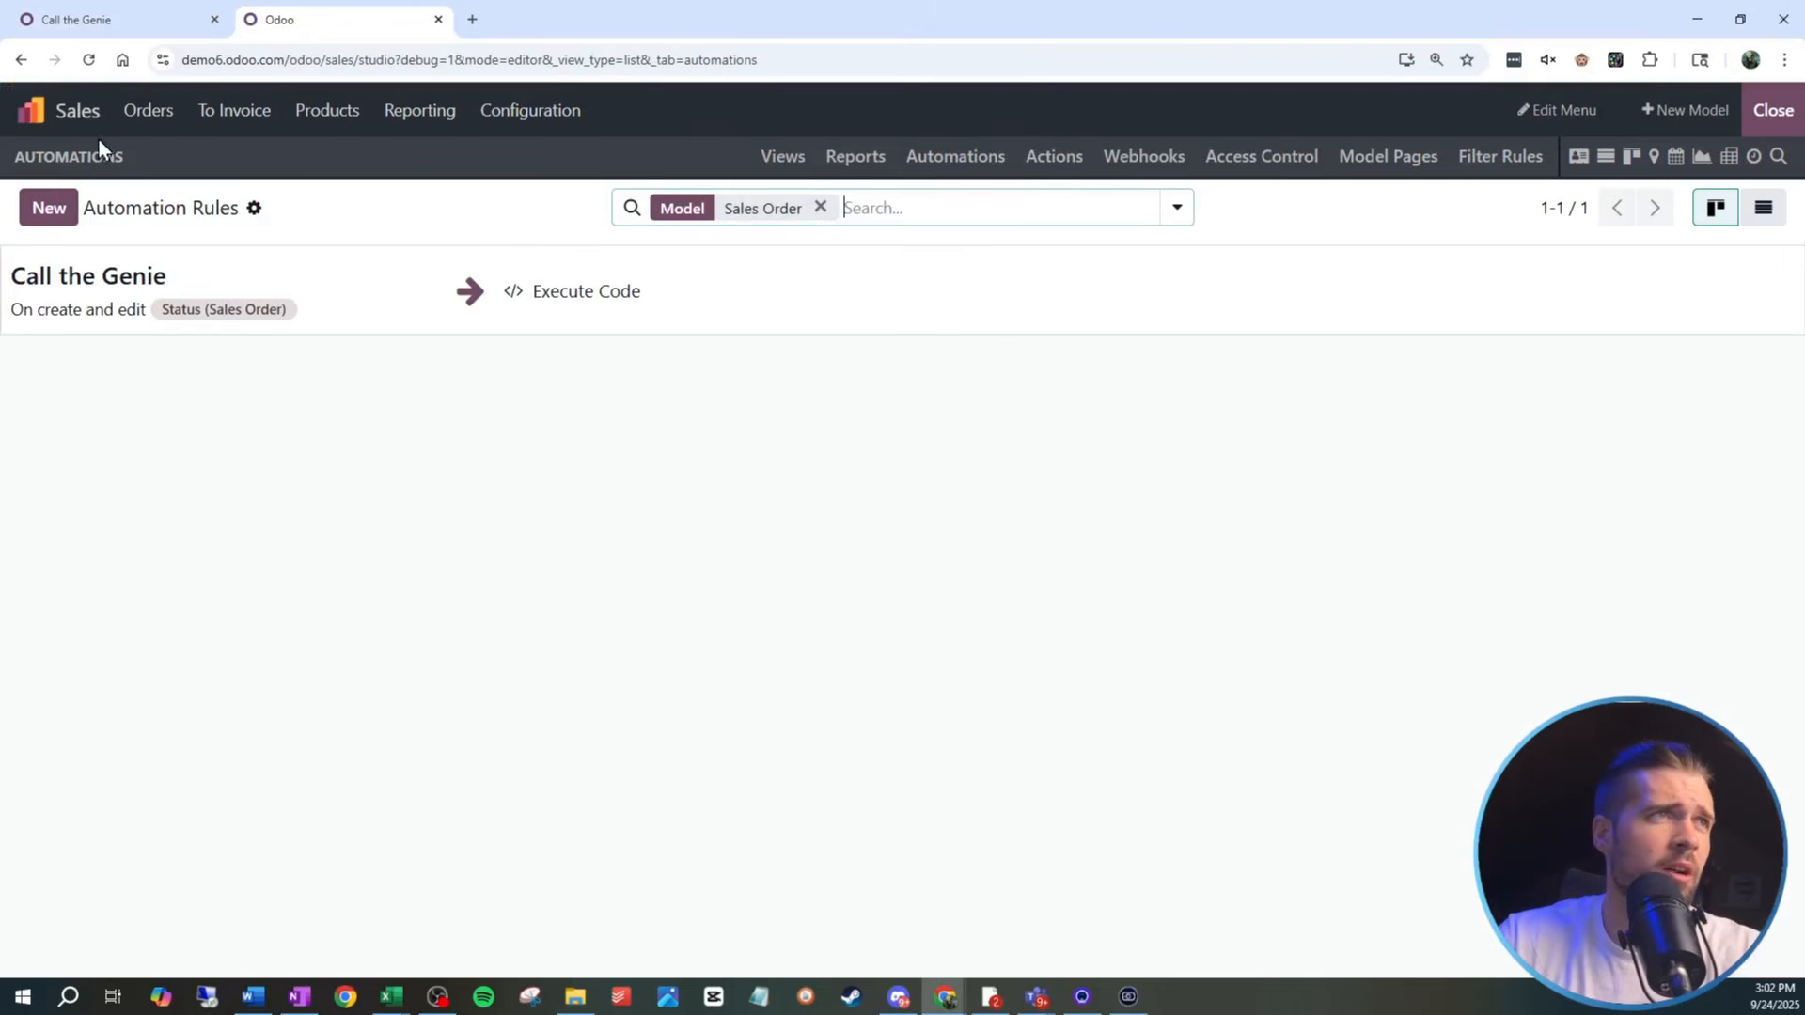
{"action": "left_click", "coordinate": [1772, 110]}
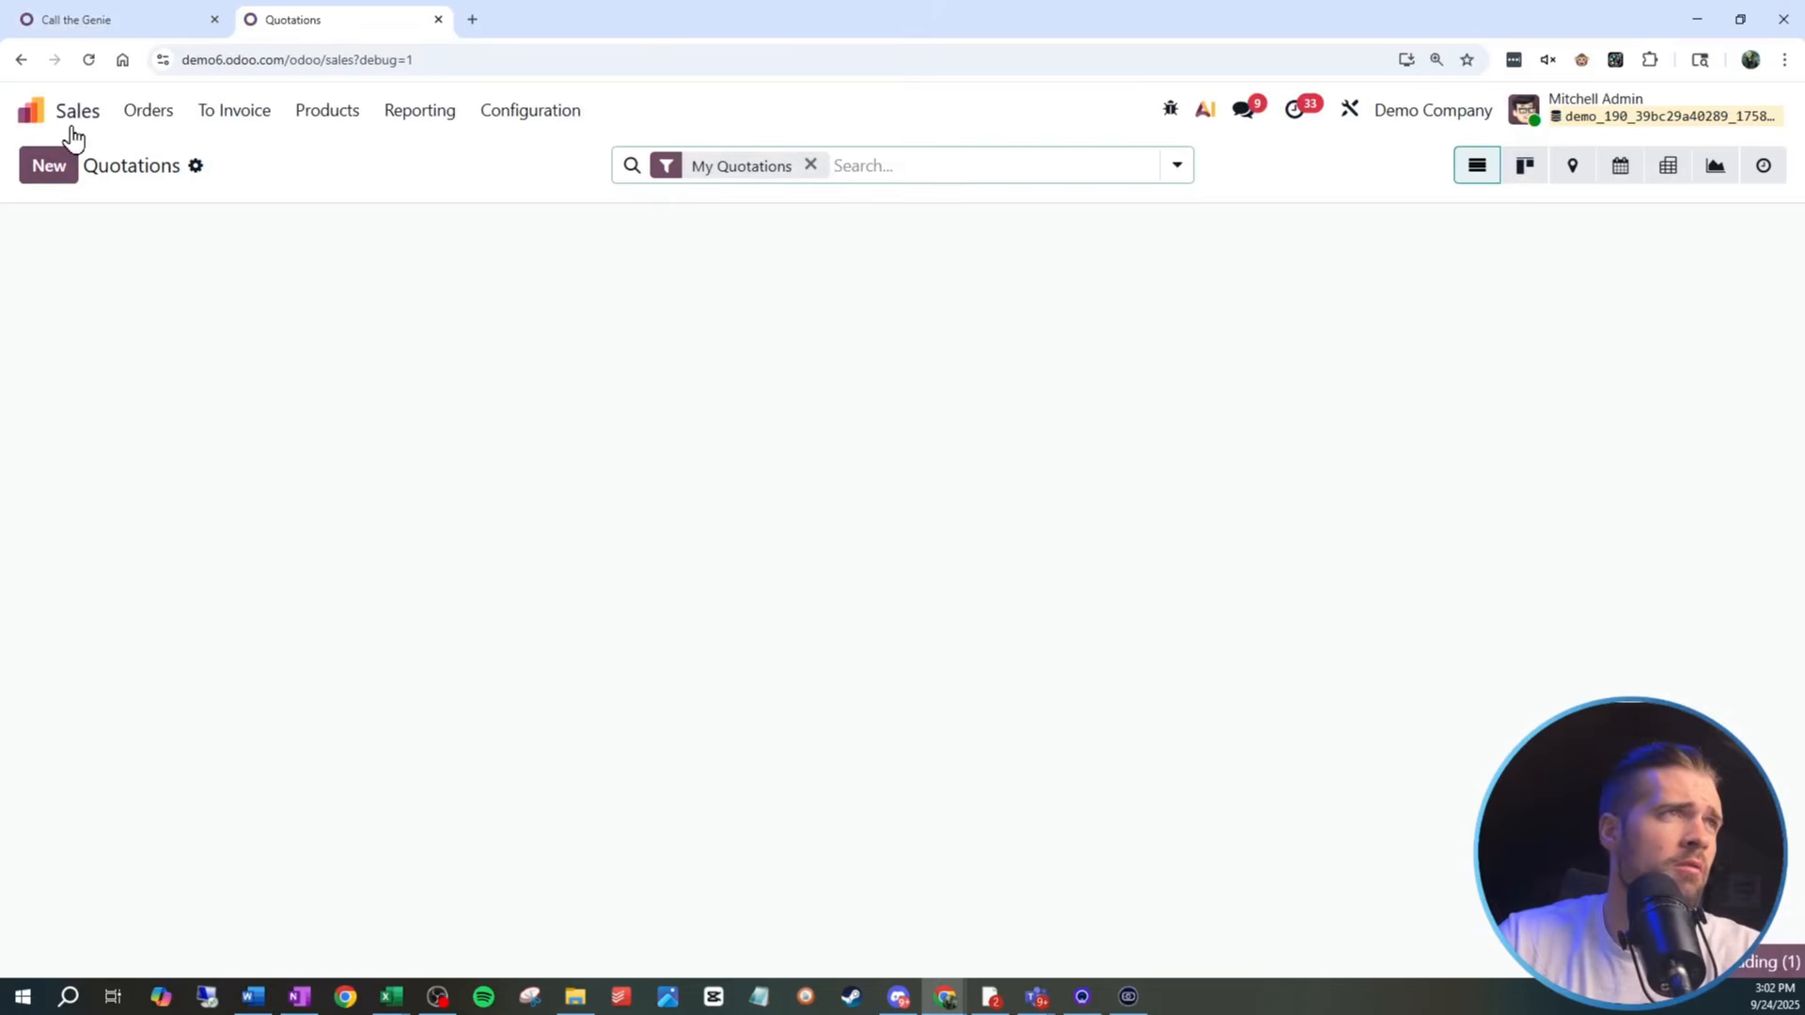
{"action": "left_click", "coordinate": [31, 111]}
{"action": "left_click", "coordinate": [613, 456]}
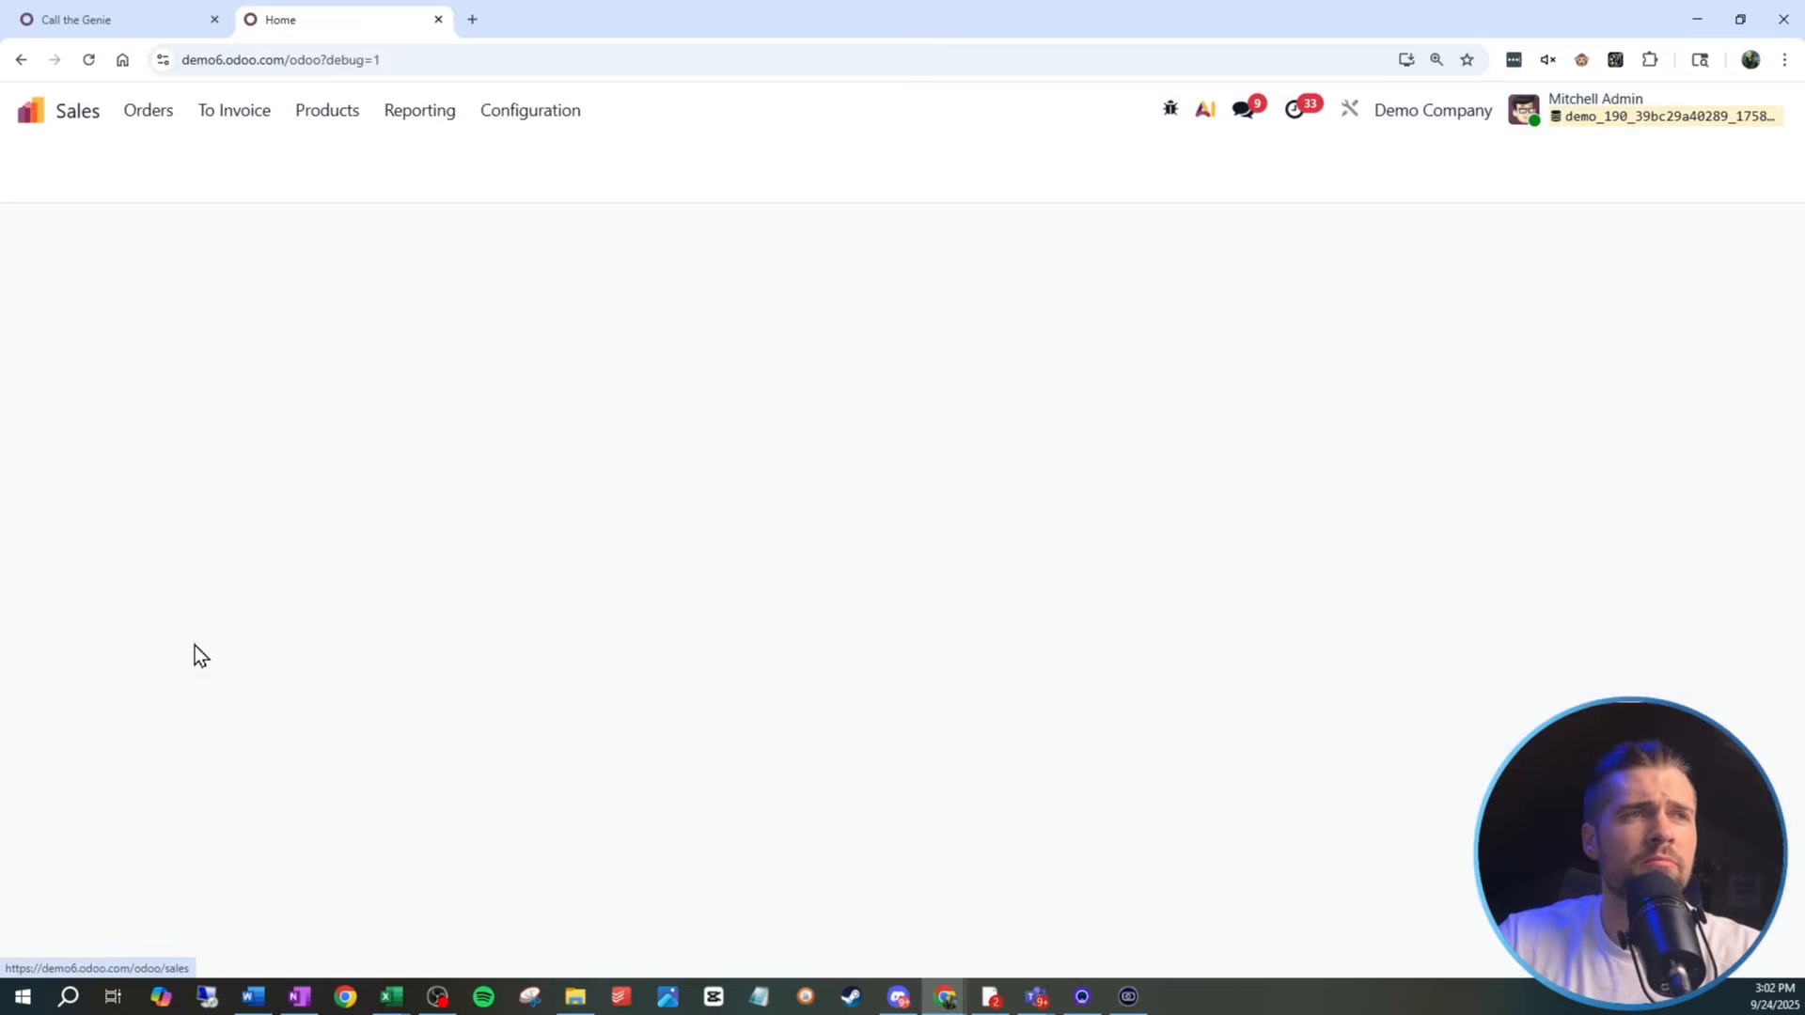
Open the Ready Mat quotation with the "Answer questions" activity from the quotations list and try to confirm it to test the rule.
{"action": "scroll", "coordinate": [1213, 320], "scroll_direction": "down", "scroll_amount": 5}
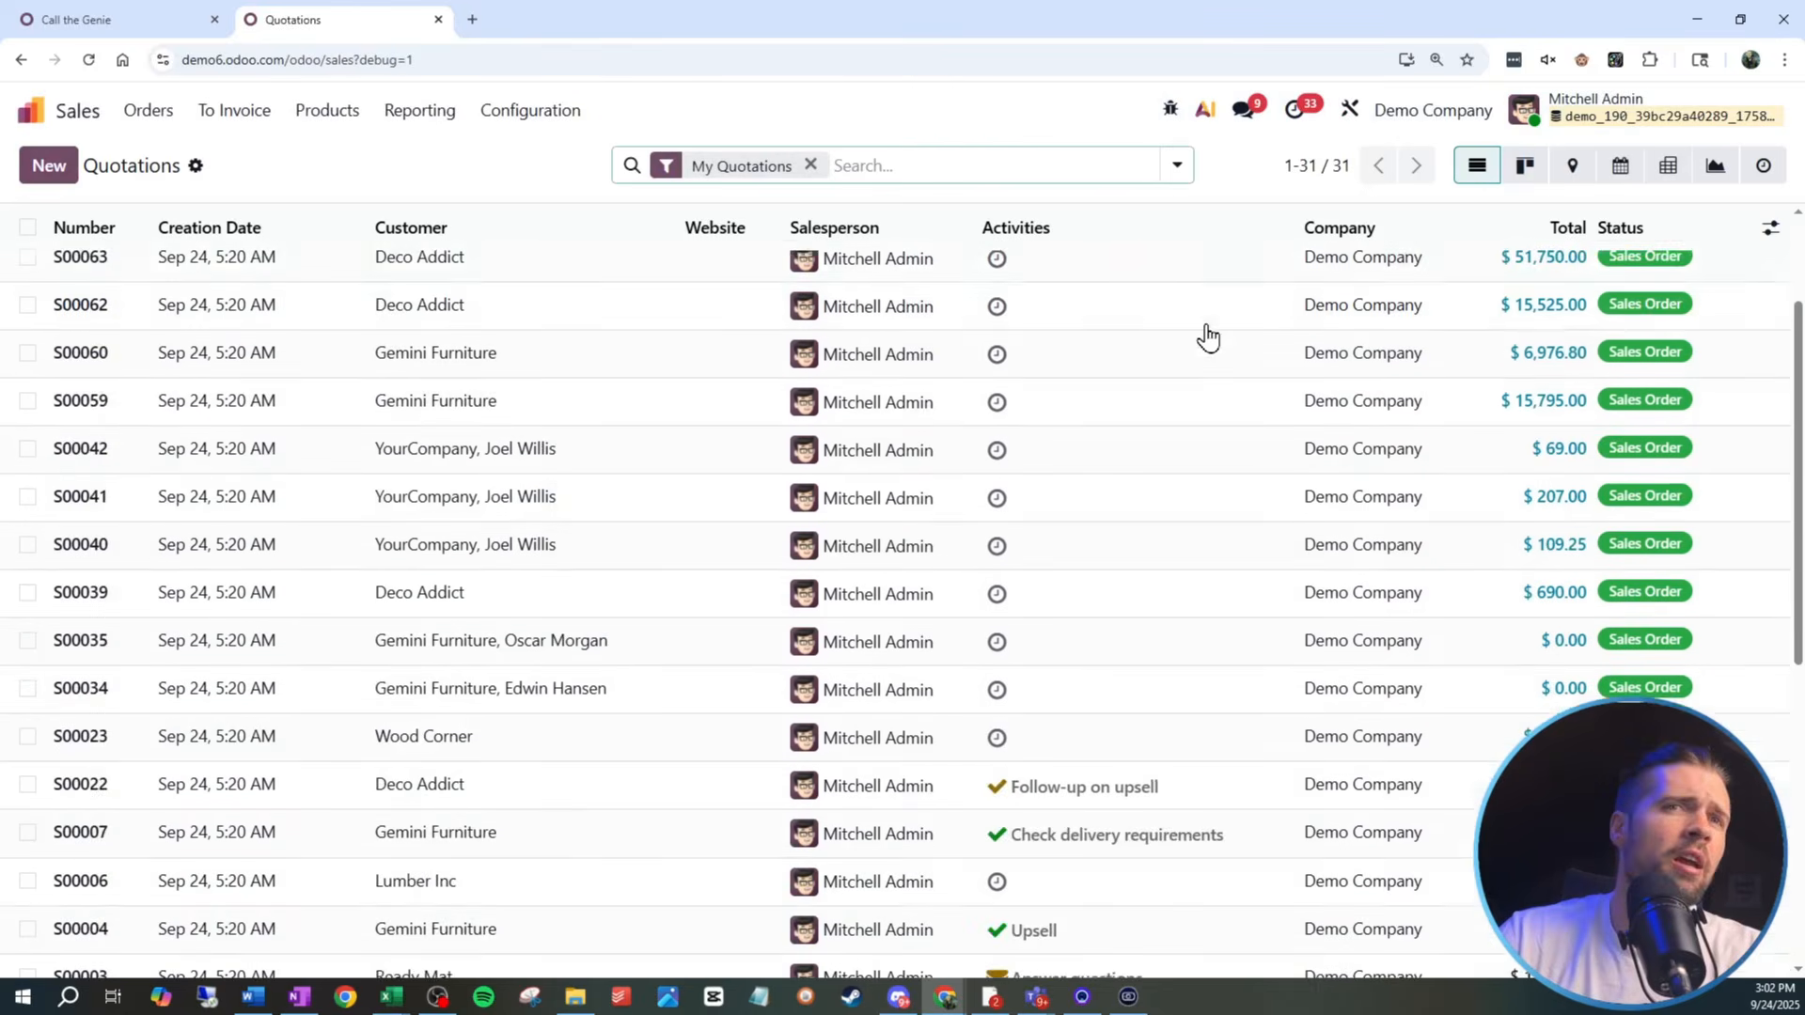
{"action": "left_click", "coordinate": [149, 110]}
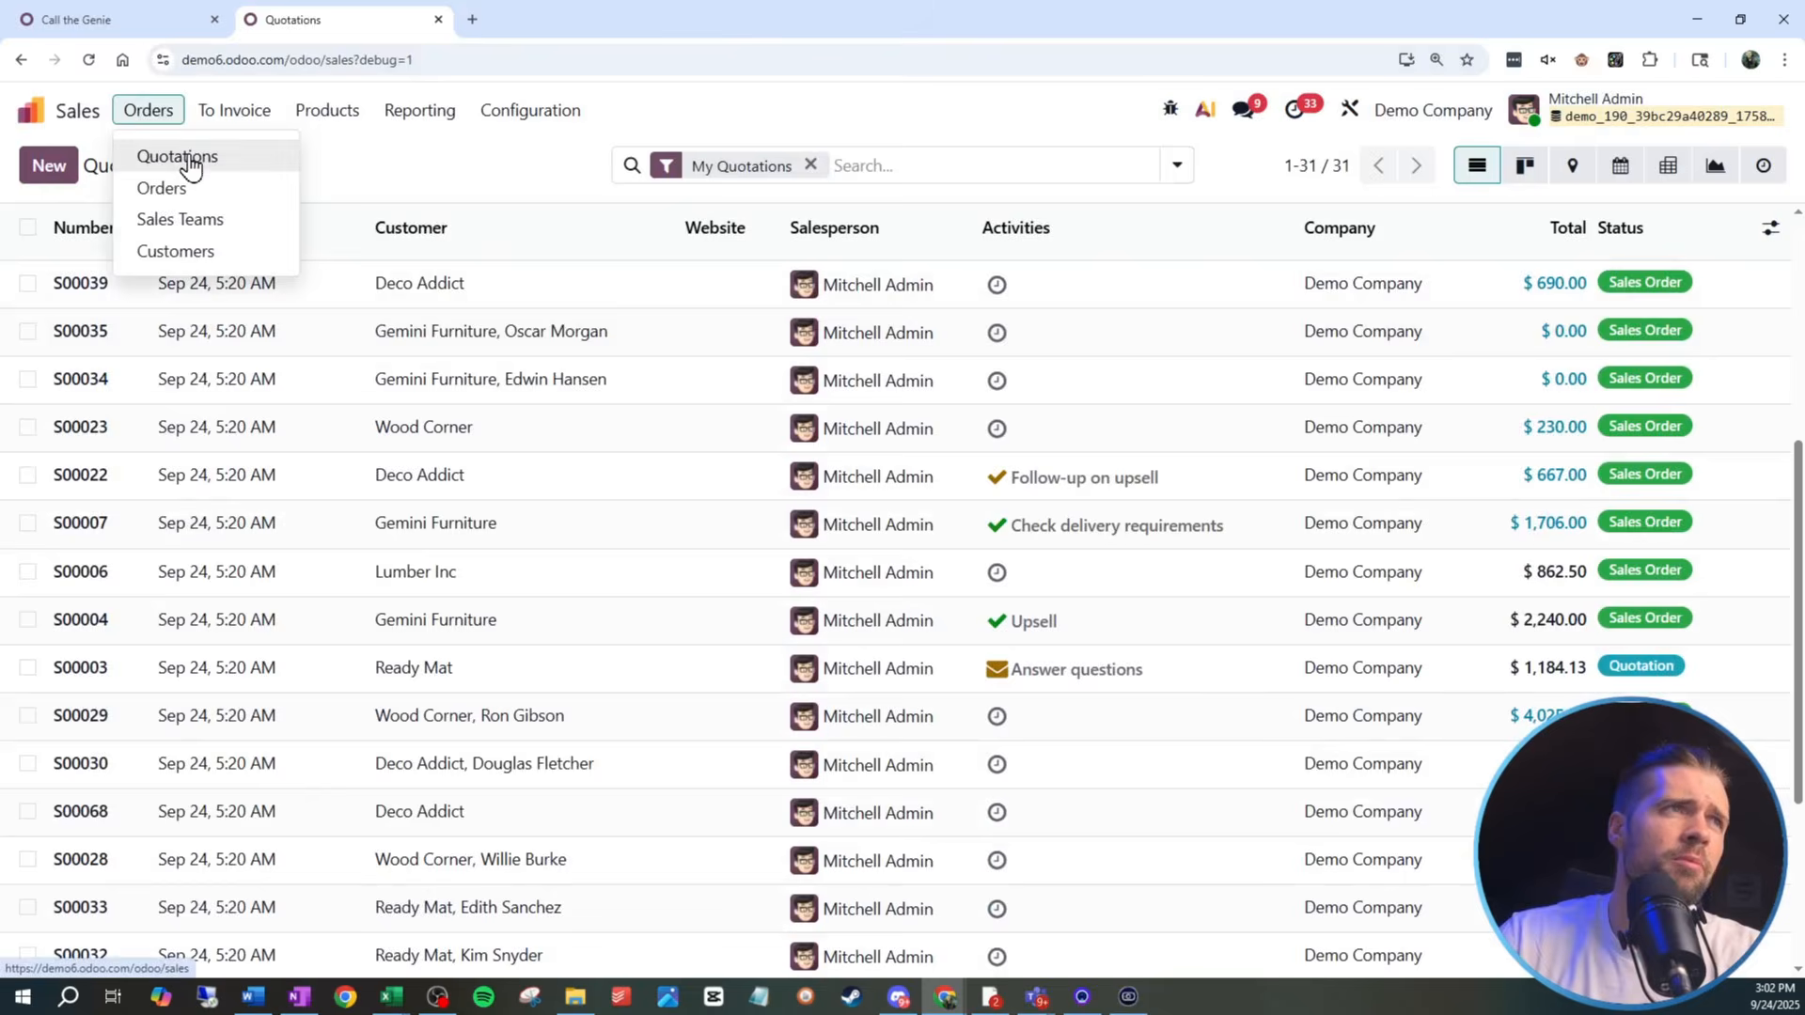
{"action": "left_click", "coordinate": [177, 156]}
{"action": "scroll", "coordinate": [1006, 452], "scroll_direction": "down", "scroll_amount": 2}
{"action": "scroll", "coordinate": [1003, 451], "scroll_direction": "down", "scroll_amount": 6}
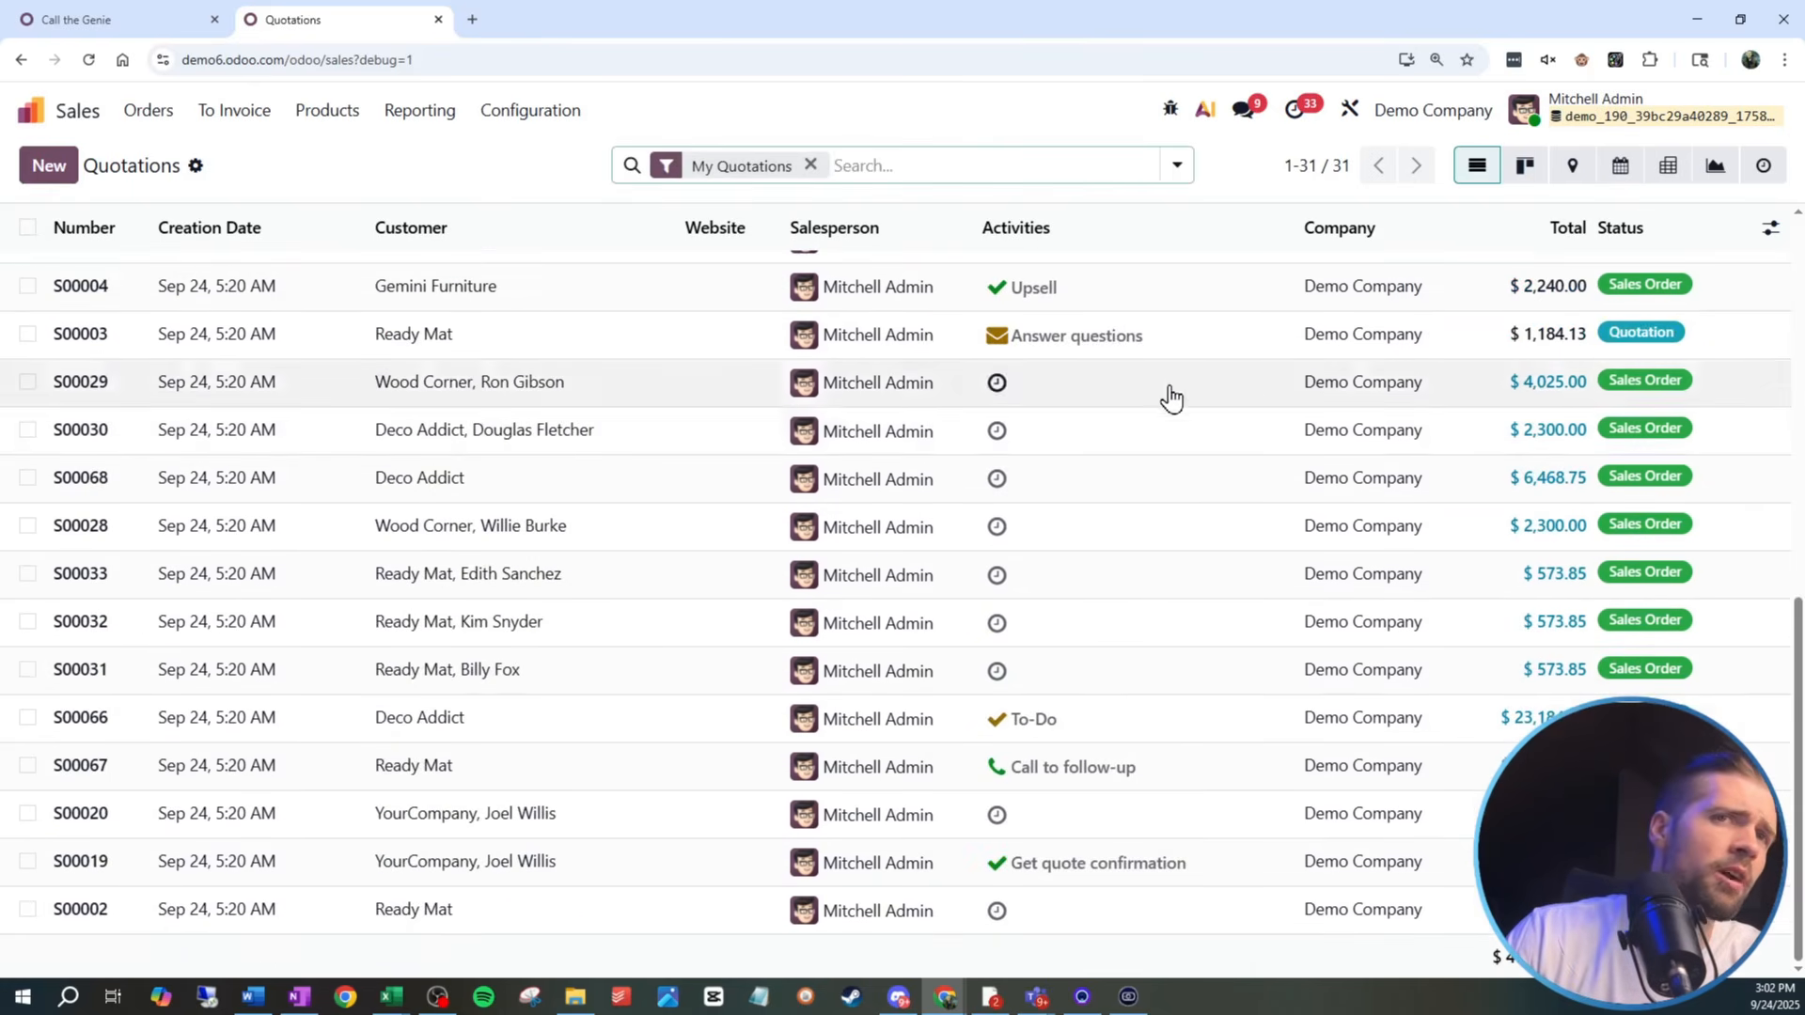
{"action": "left_click", "coordinate": [545, 334]}
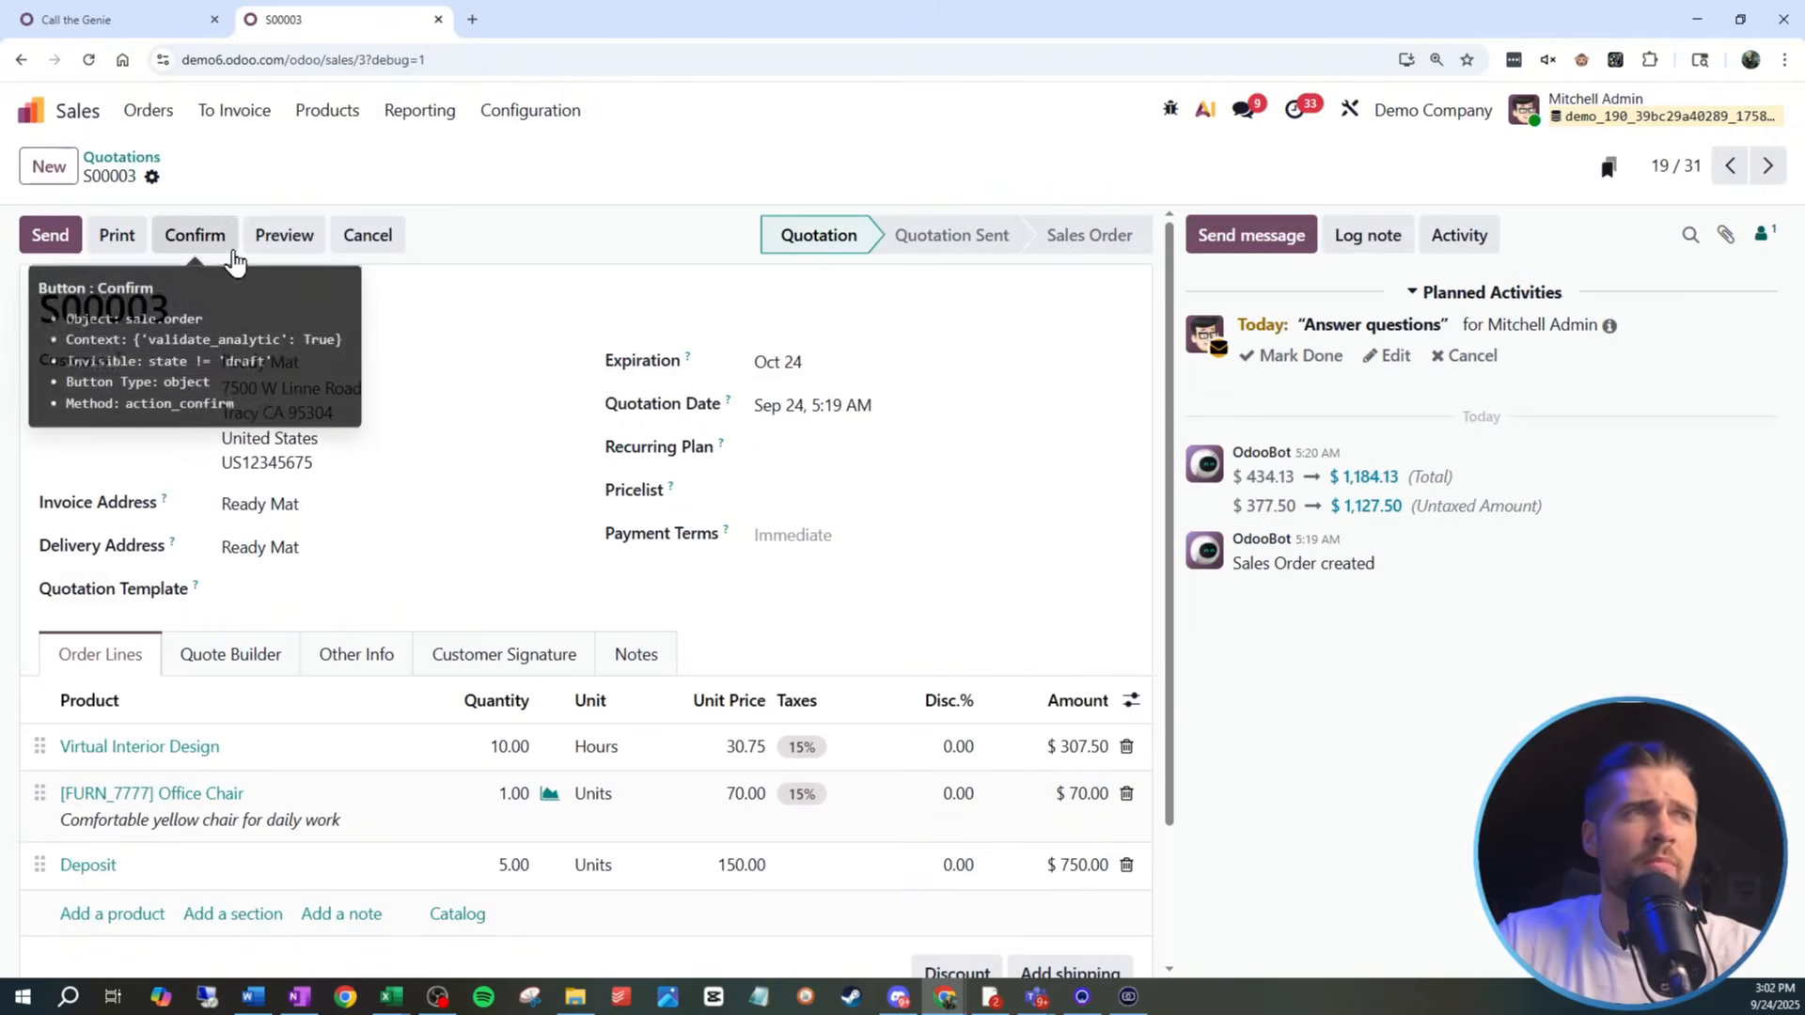
{"action": "left_click", "coordinate": [228, 247]}
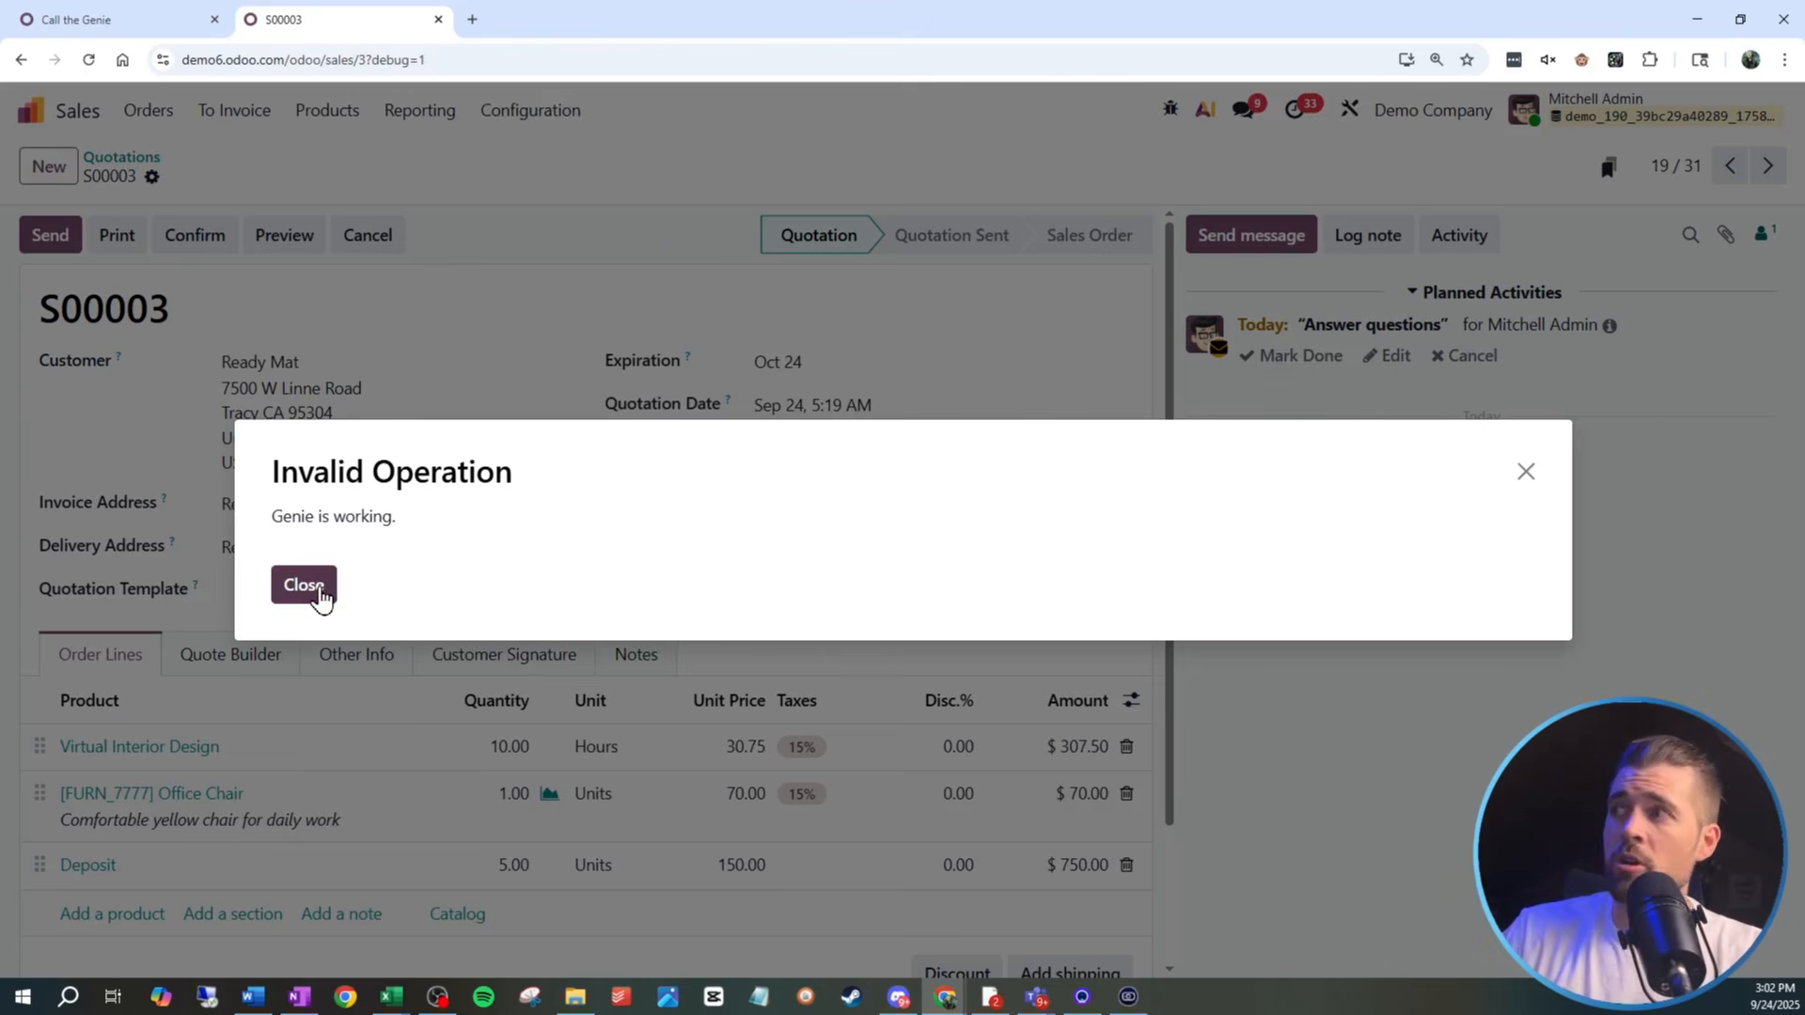
Return to the Call the Genie rule and replace the Execute Code action's code with "for record in records:" followed by a new line.
{"action": "key", "text": "ctrl+shift+Tab"}
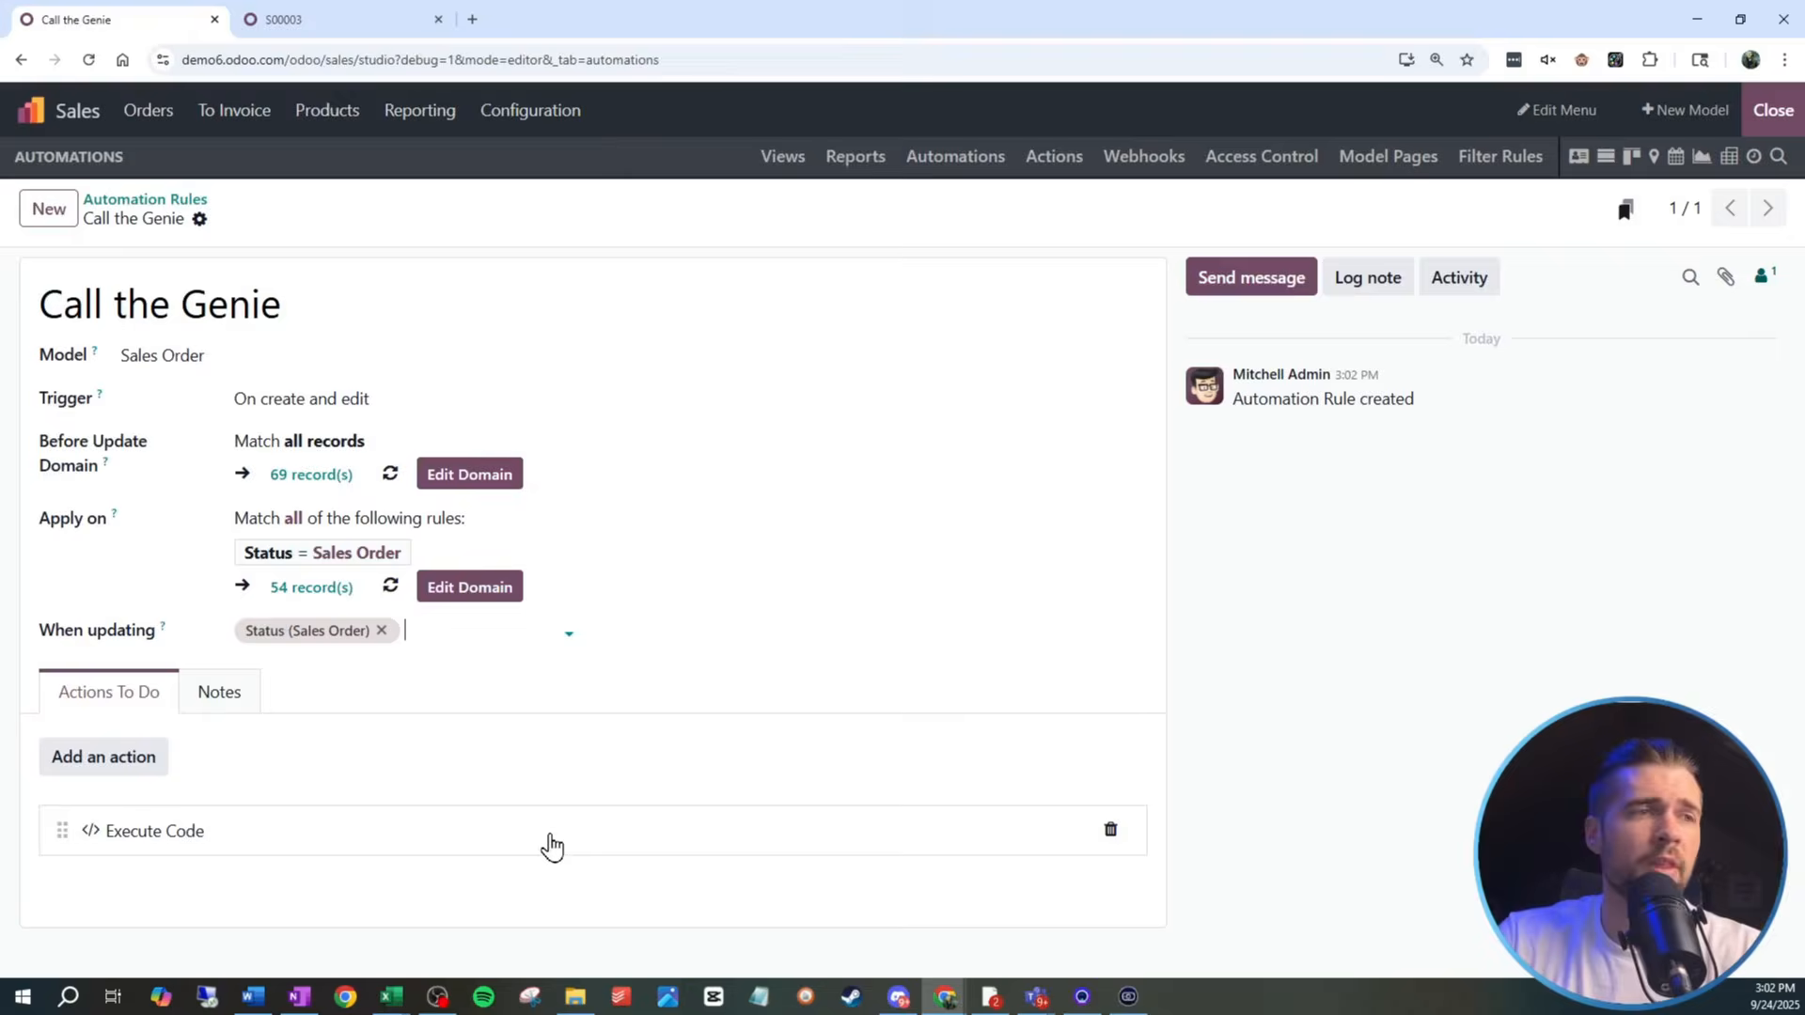
{"action": "left_click", "coordinate": [548, 842]}
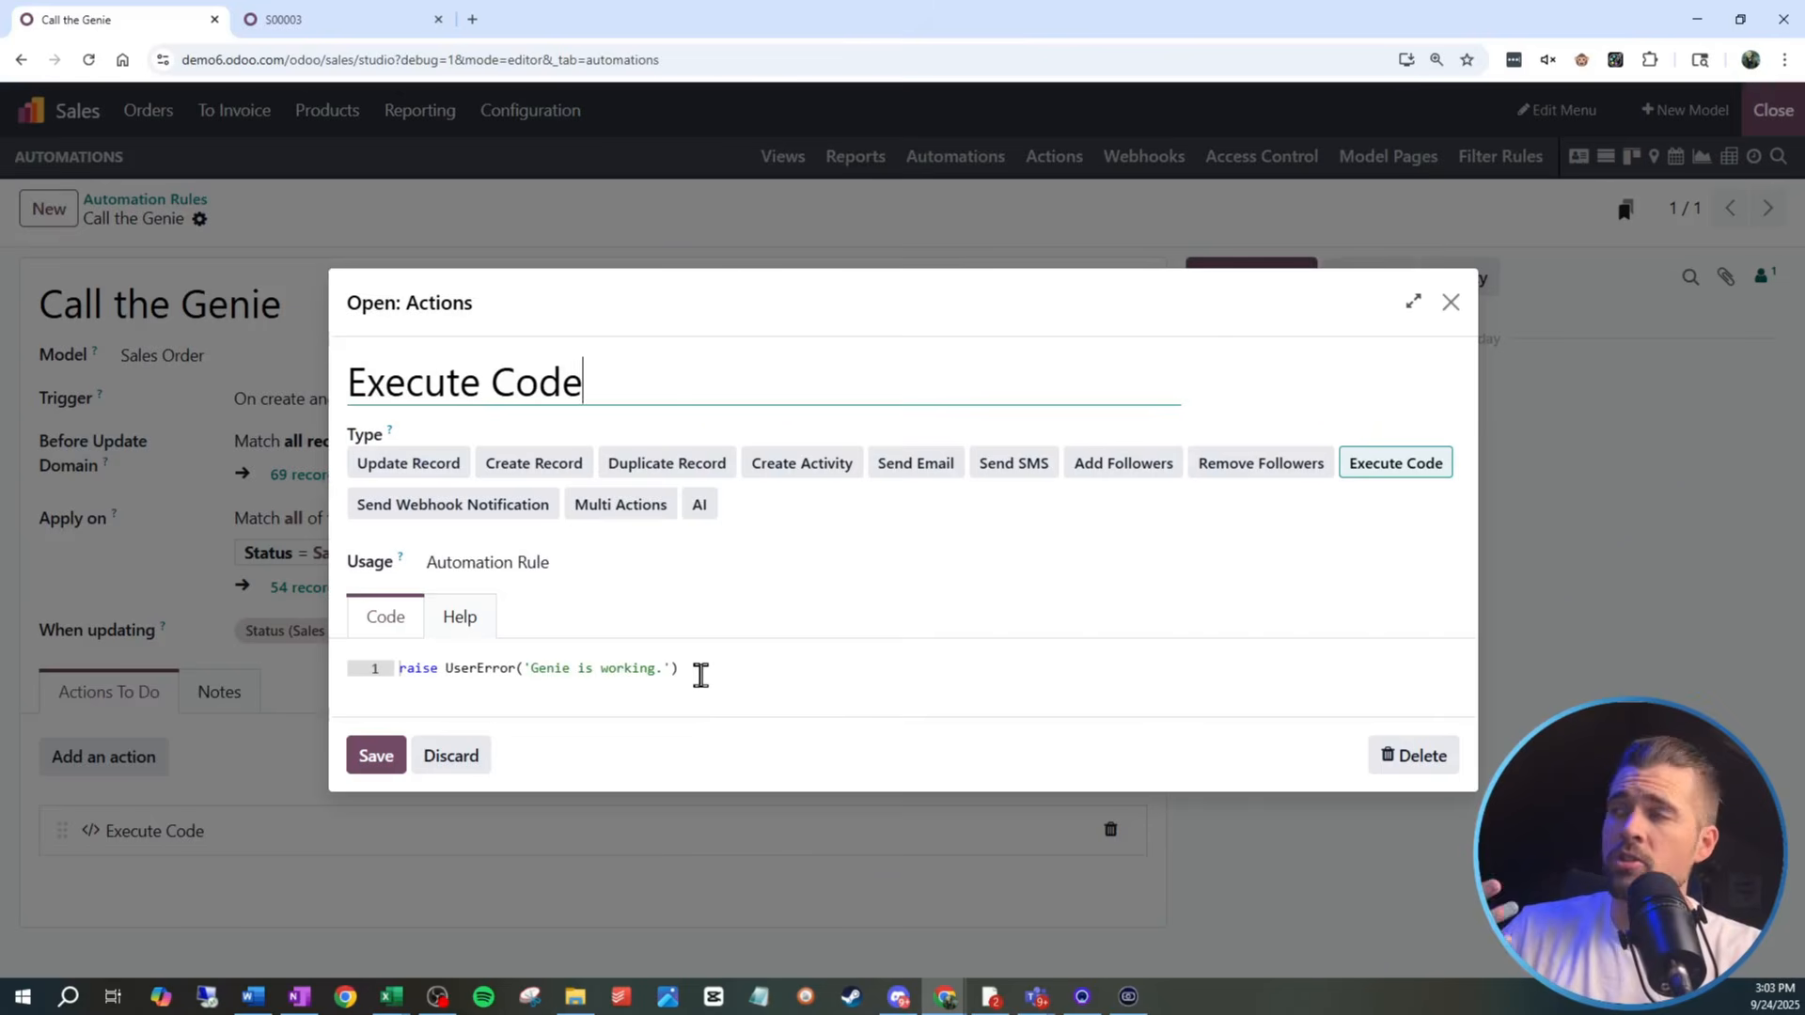
{"action": "left_click_drag", "start_coordinate": [701, 674], "coordinate": [386, 675]}
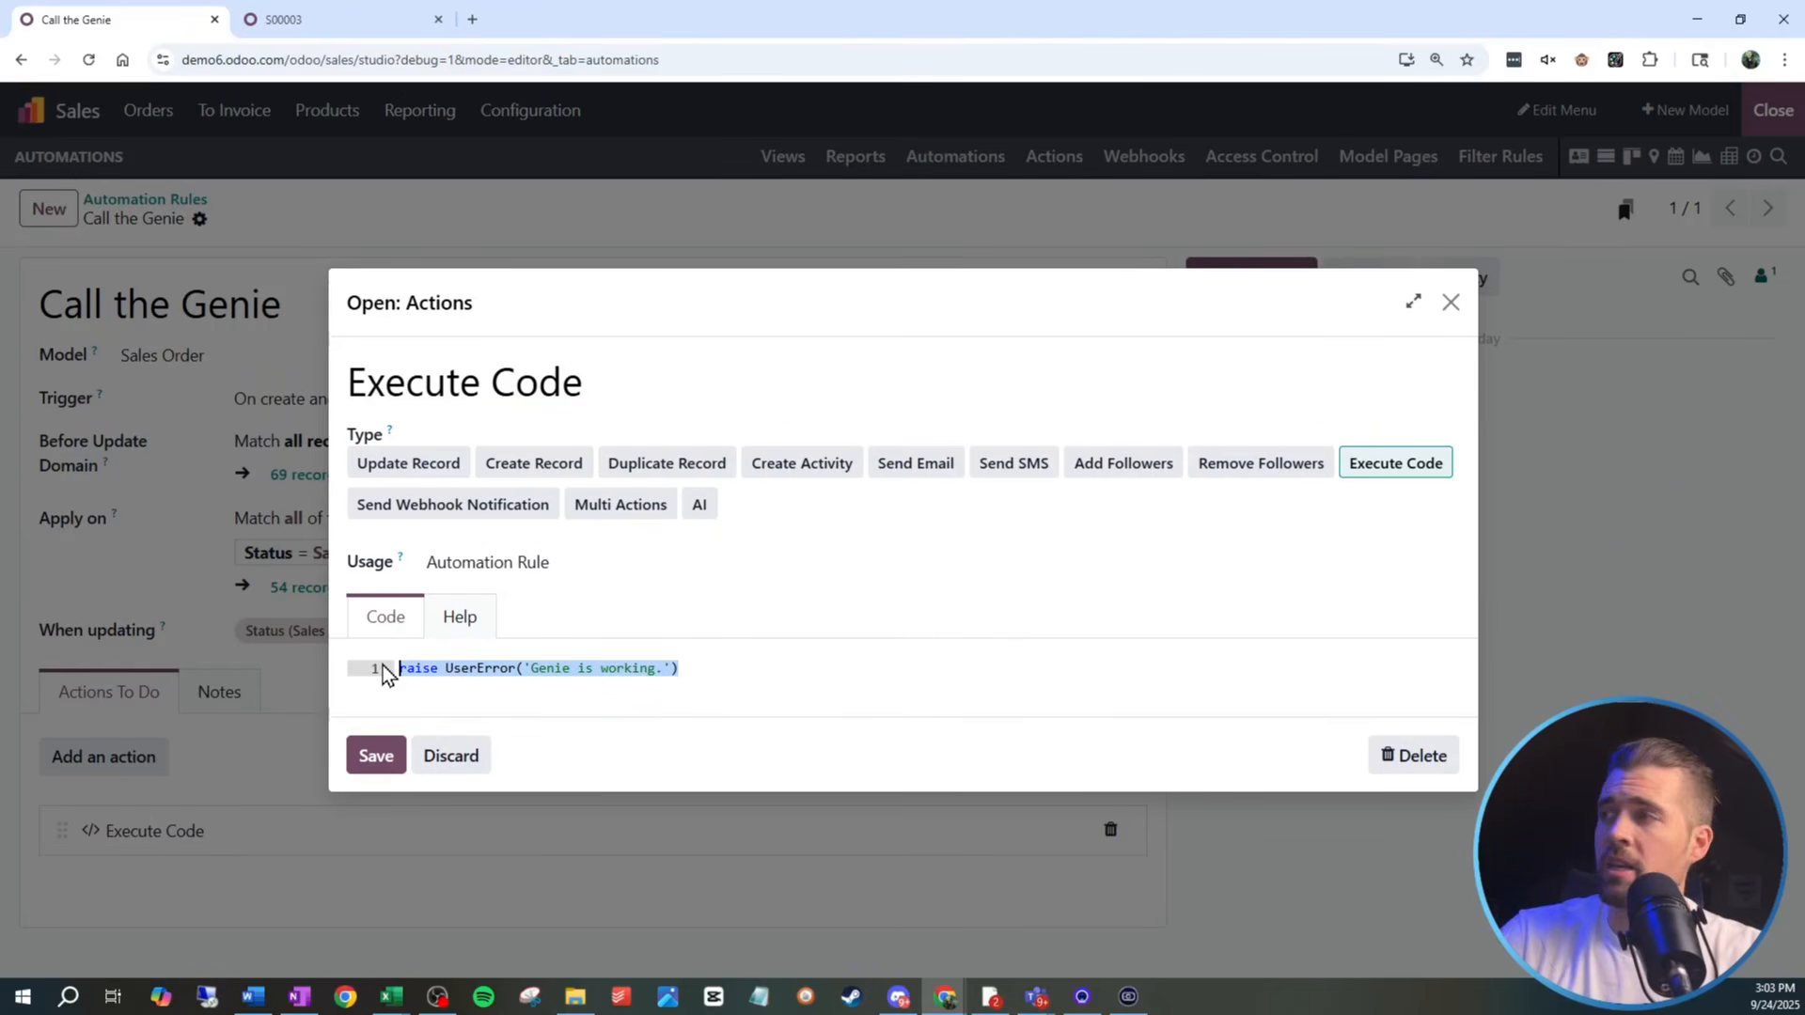
{"action": "type", "text": "for re"}
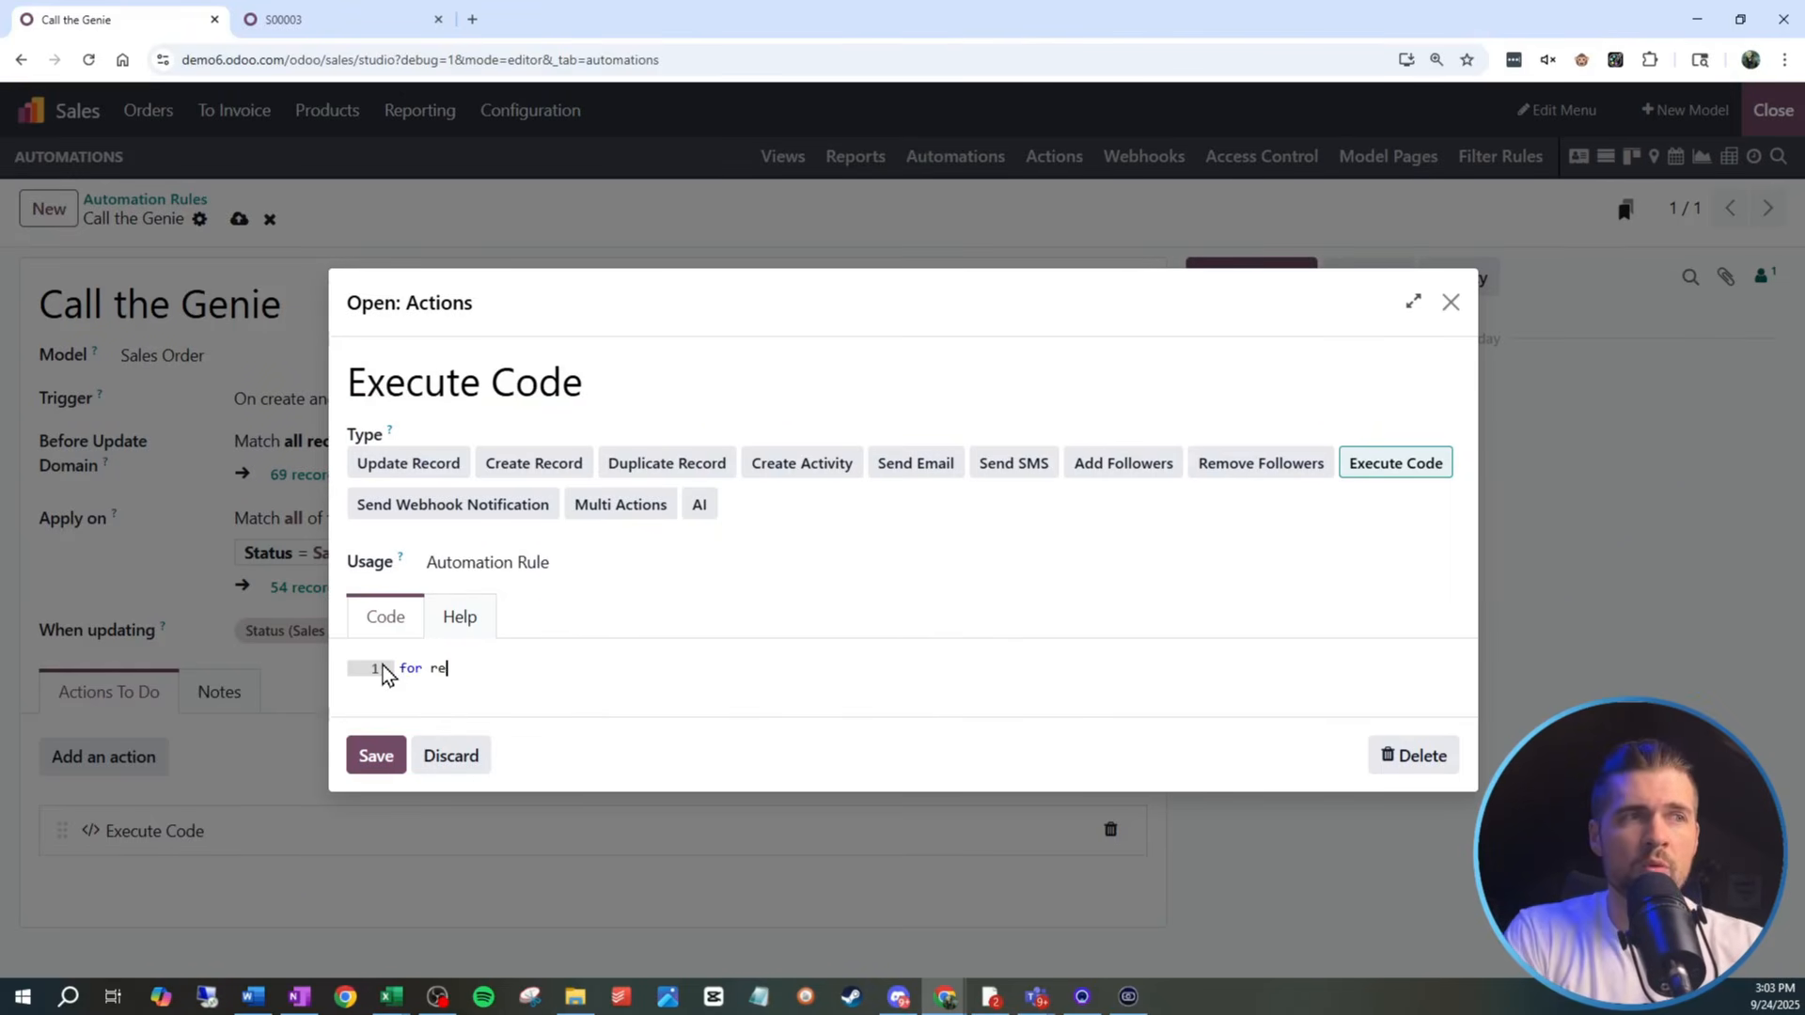
{"action": "type", "text": "cord in records:"}
{"action": "key", "text": "Return"}
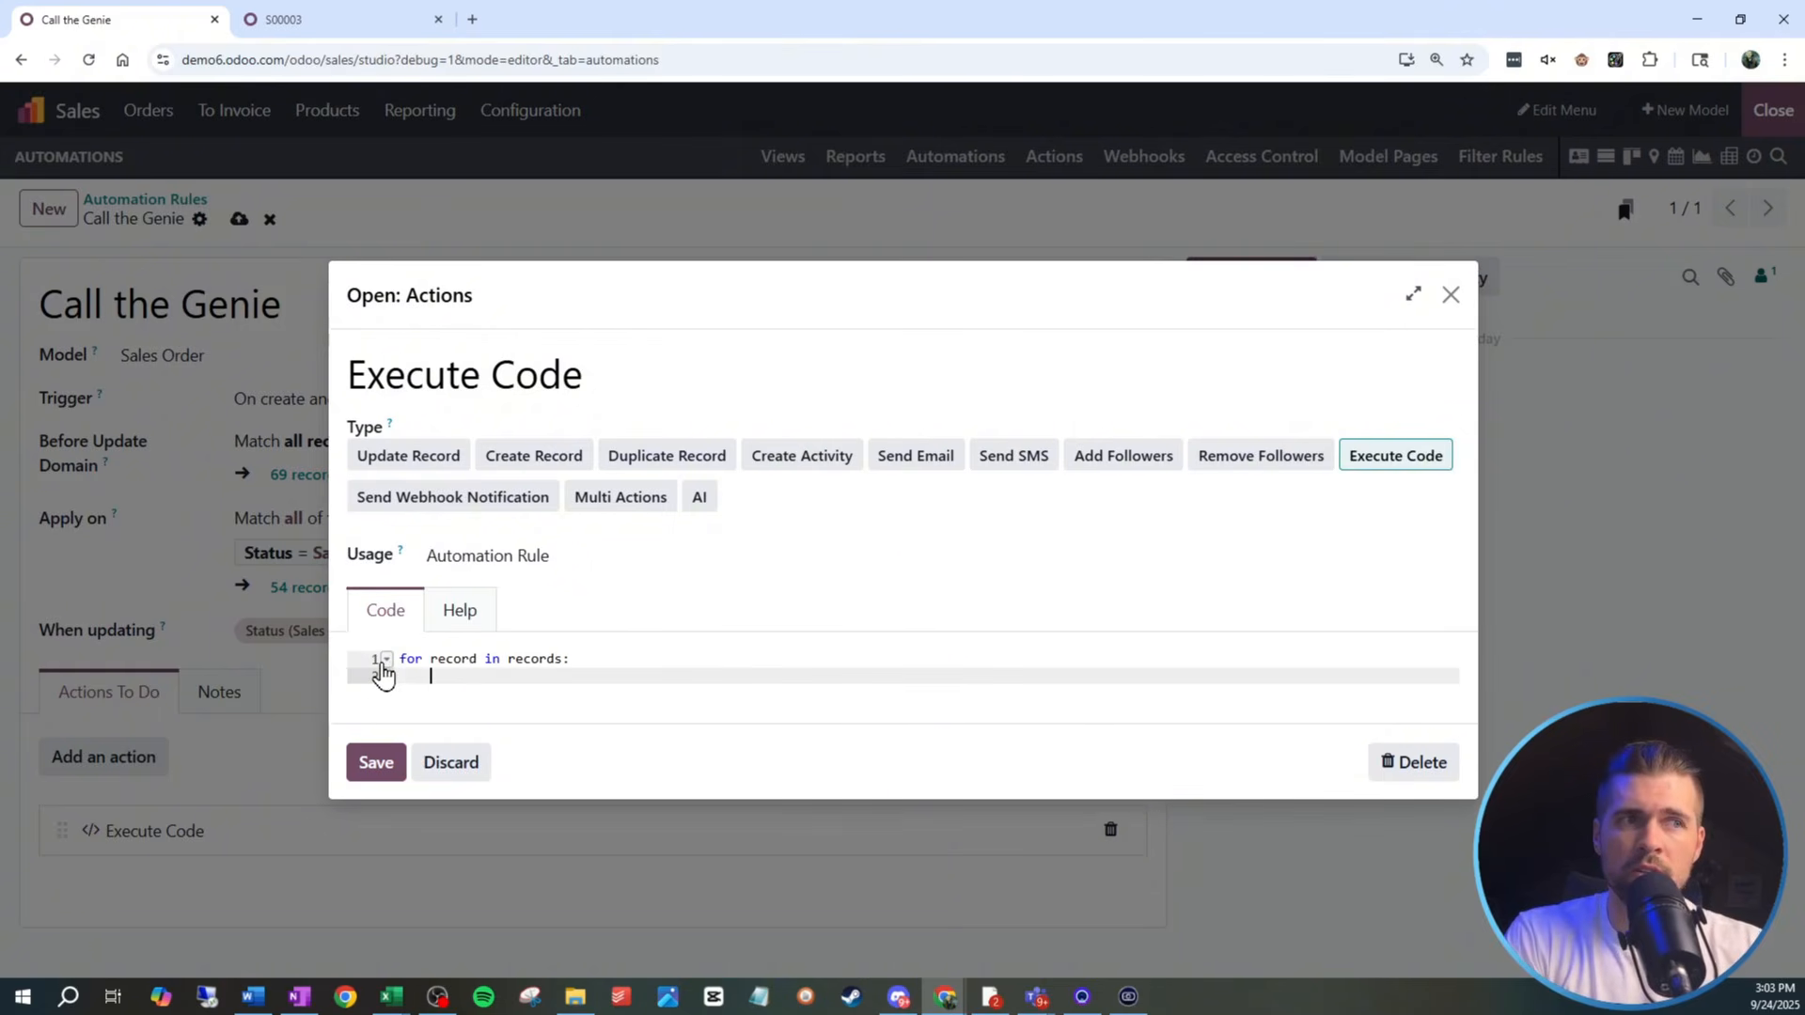
Delete the "for record in records:" line from the action's code.
{"action": "left_click_drag", "start_coordinate": [399, 660], "coordinate": [629, 653]}
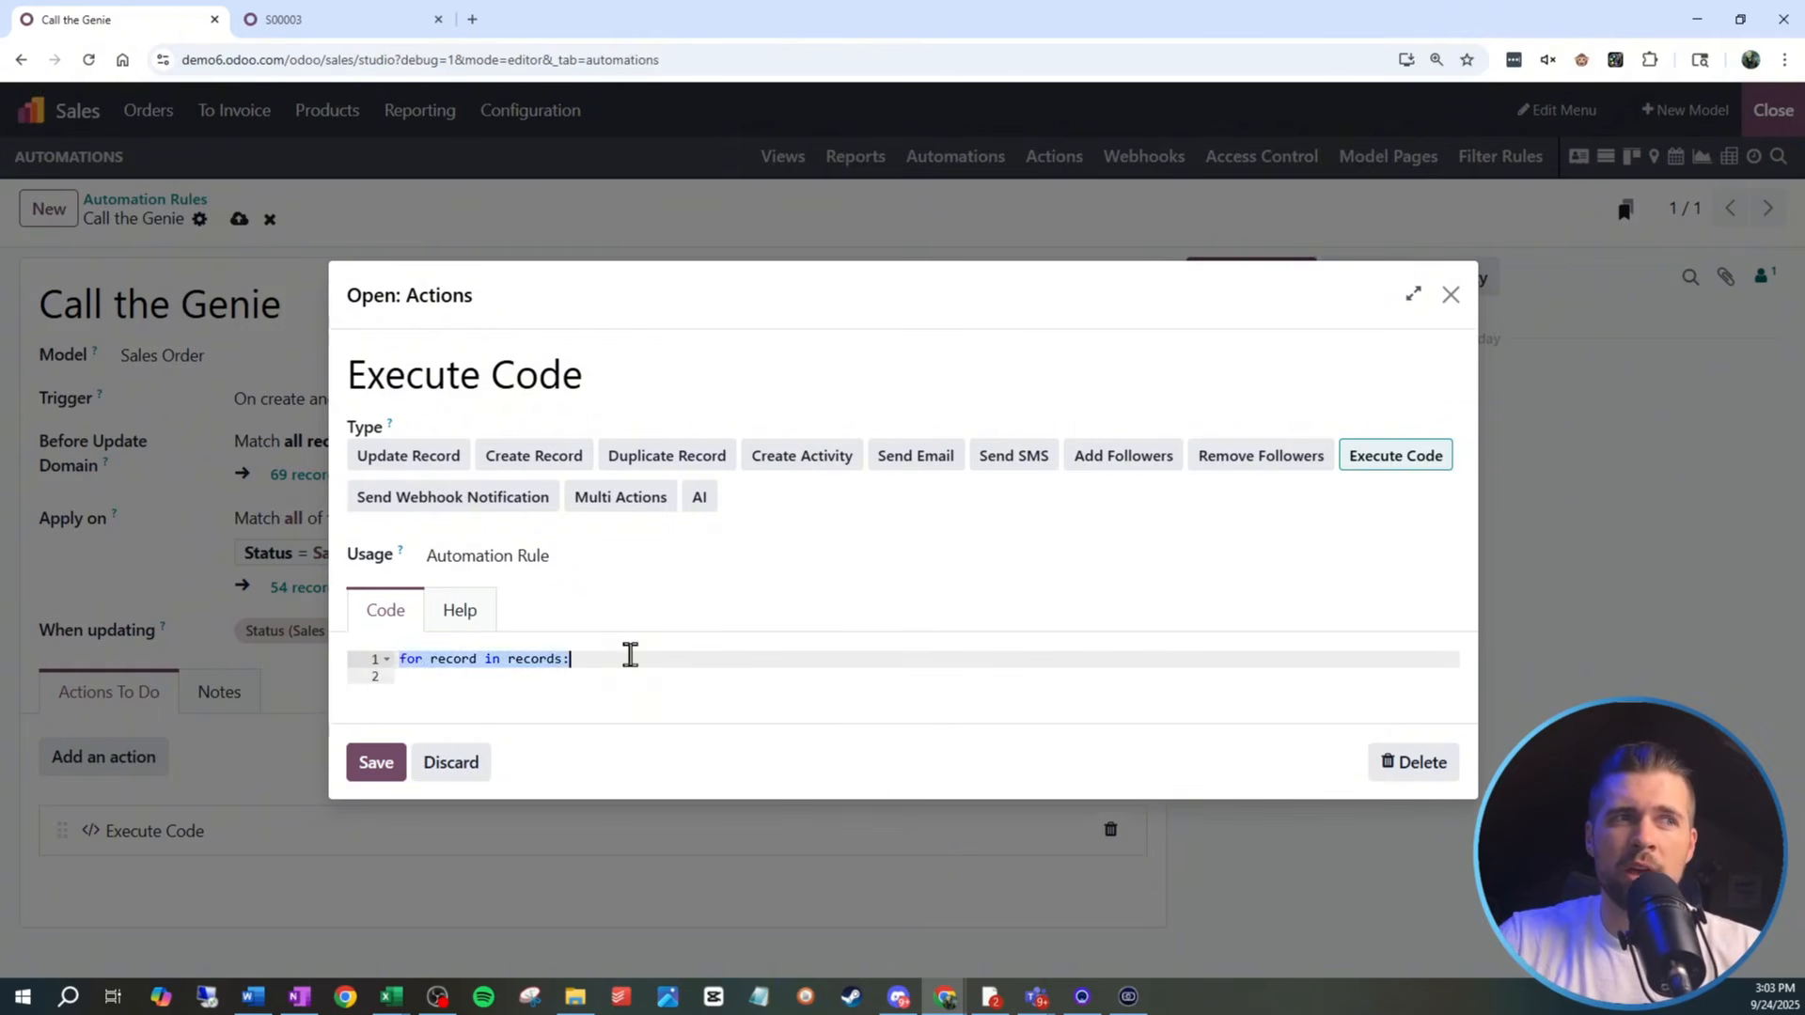
{"action": "key", "text": "BackSpace"}
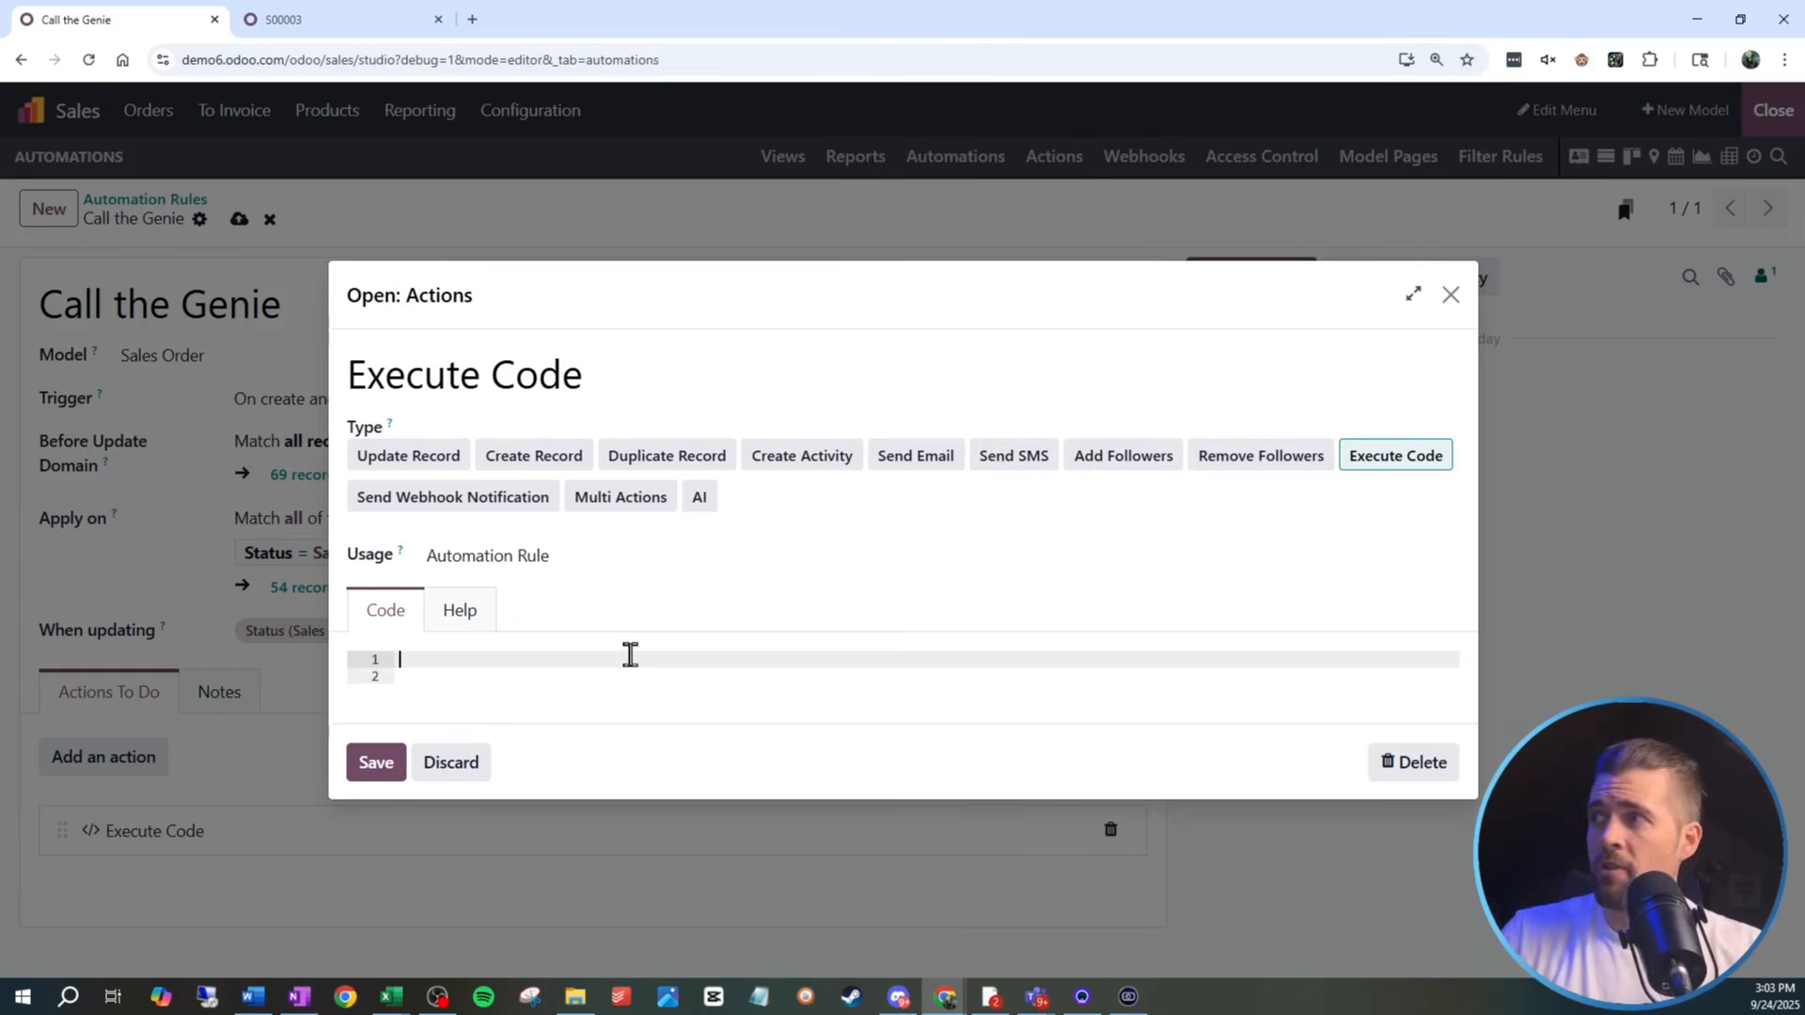